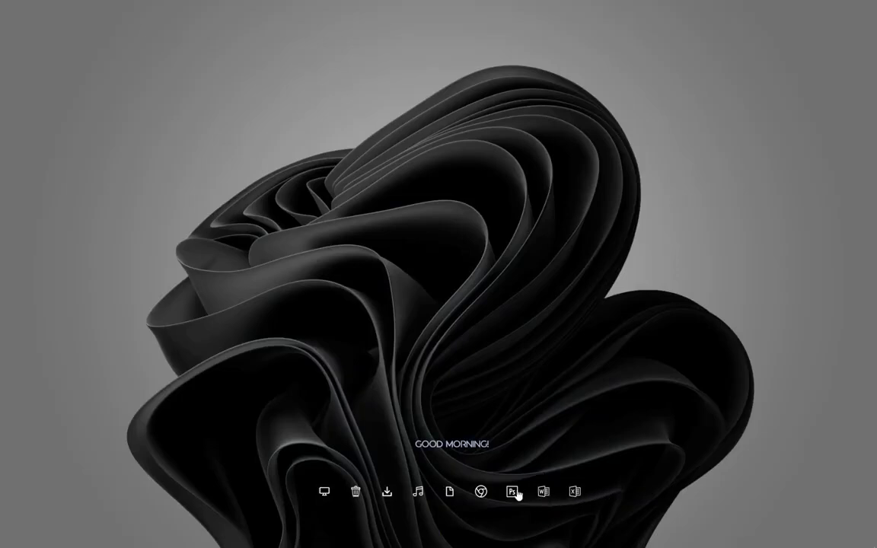
Open This PC in Files and tint the window background lavender
left_click(324, 491)
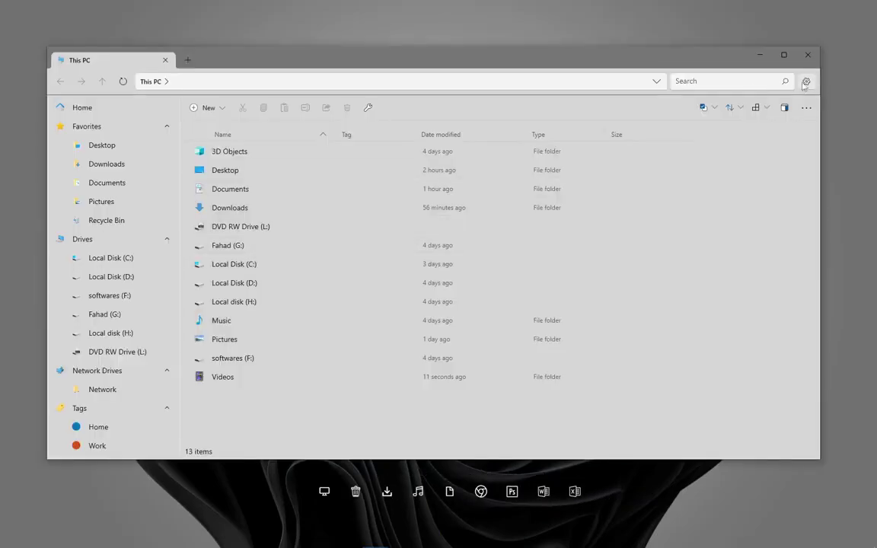
left_click(806, 81)
left_click(673, 175)
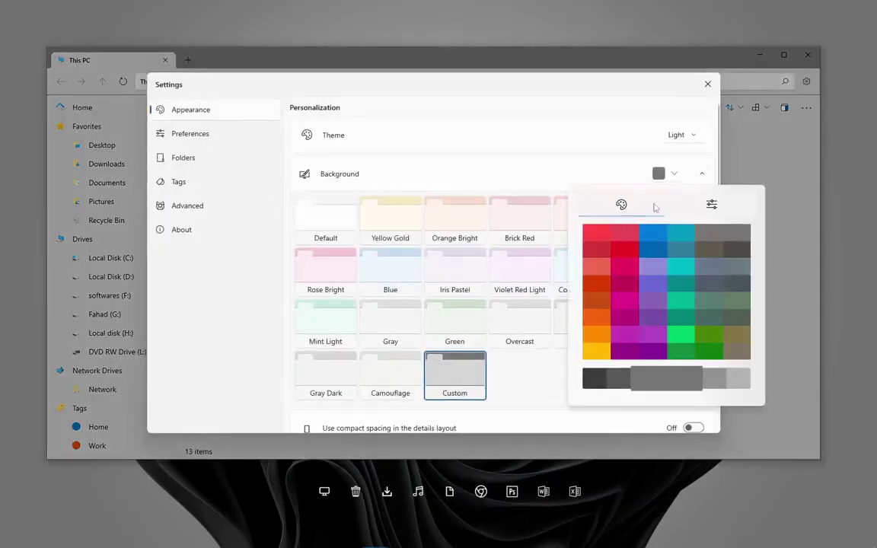
left_click(596, 249)
left_click(652, 283)
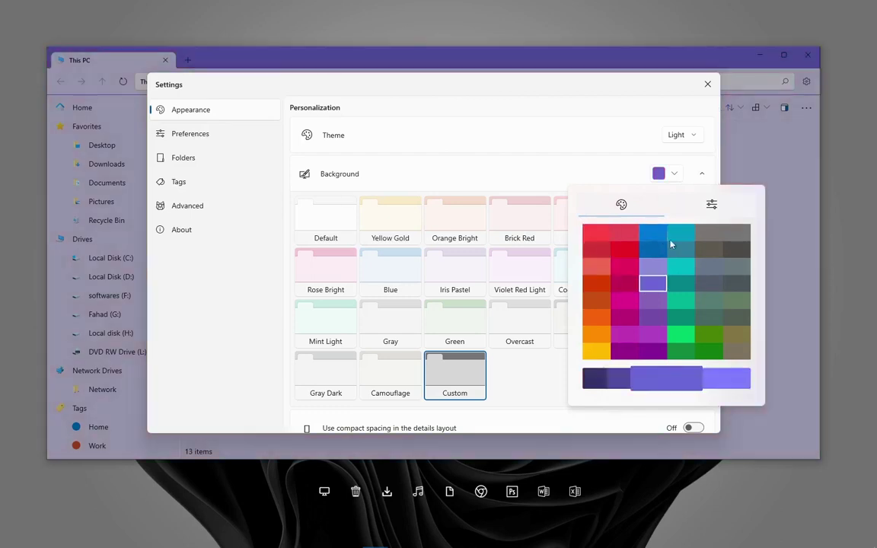
left_click(708, 283)
left_click(680, 300)
left_click(680, 334)
left_click(625, 347)
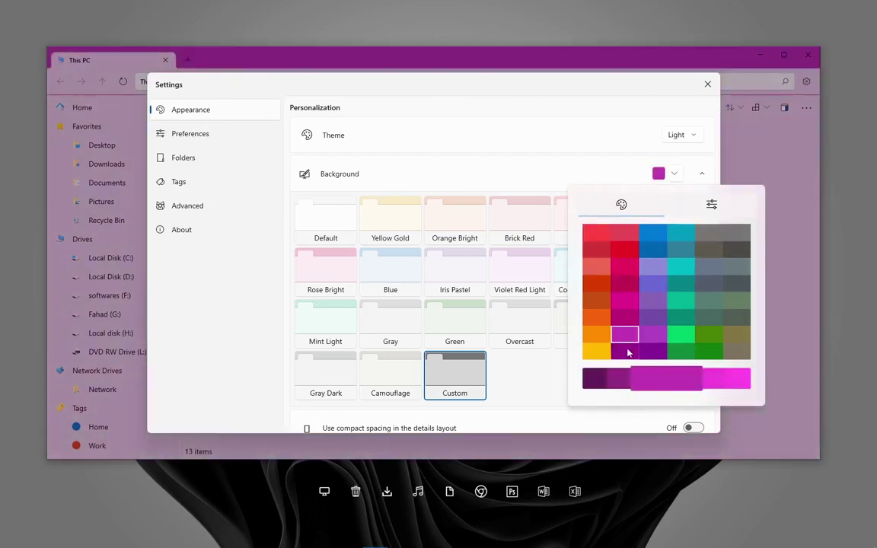
left_click(654, 312)
left_click(657, 265)
left_click(689, 152)
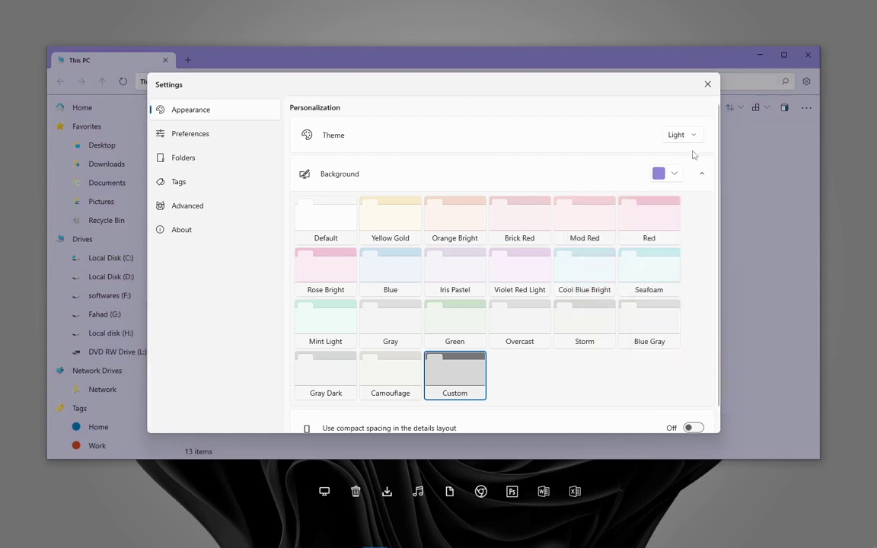
Set the Files theme to Default and open a new Home tab
left_click(681, 135)
left_click(684, 152)
left_click(687, 137)
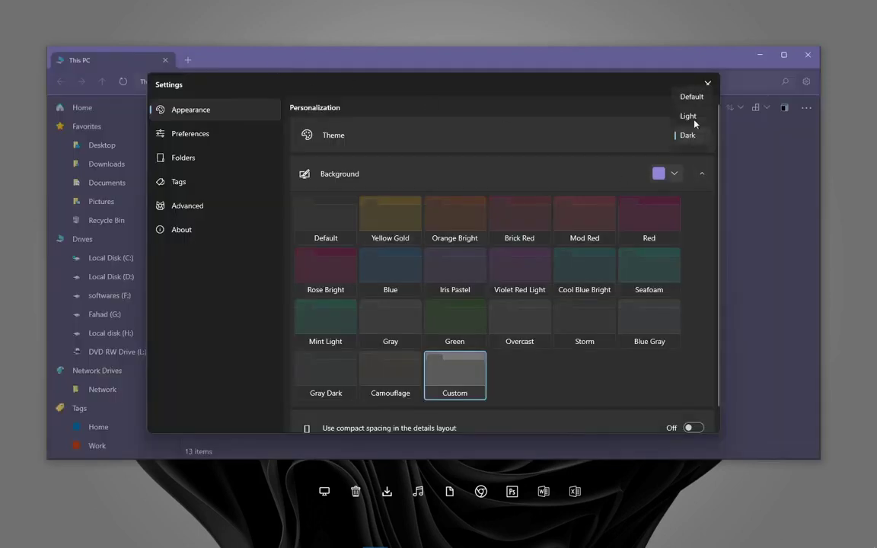
left_click(681, 92)
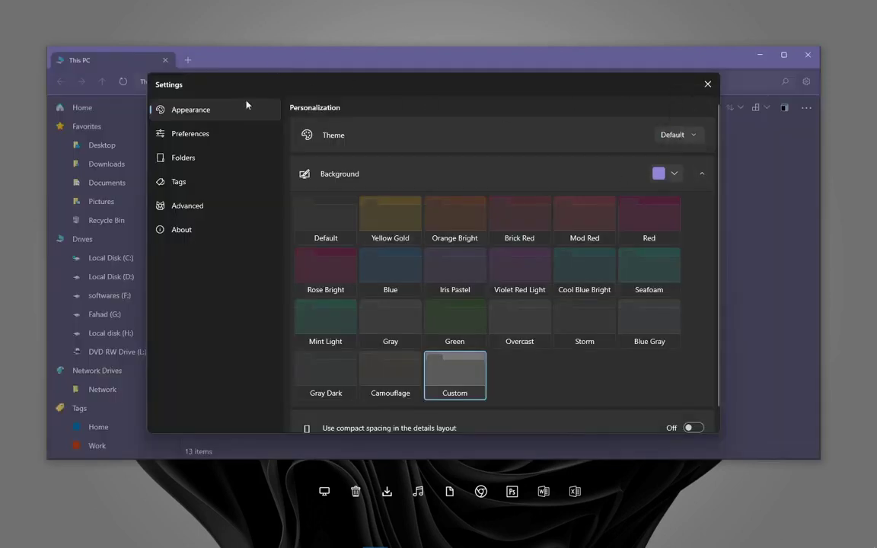
left_click(707, 84)
left_click(187, 59)
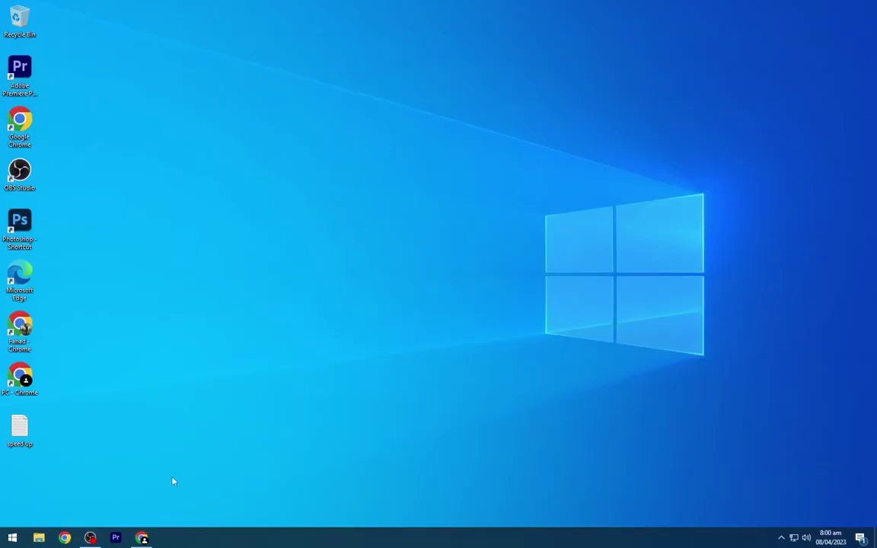
Download the TaskbarX Portable Zip neutral build from its page in Chrome
left_click(152, 538)
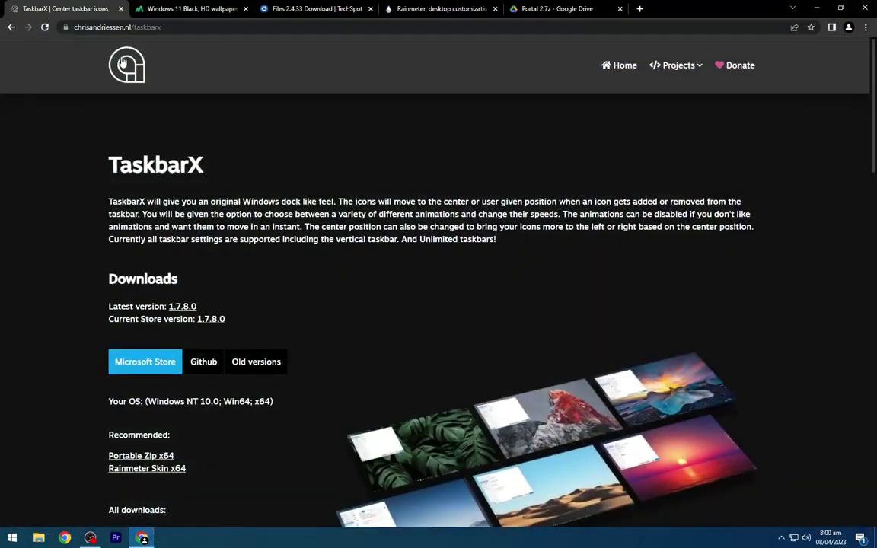
left_click_drag(98, 164, 216, 165)
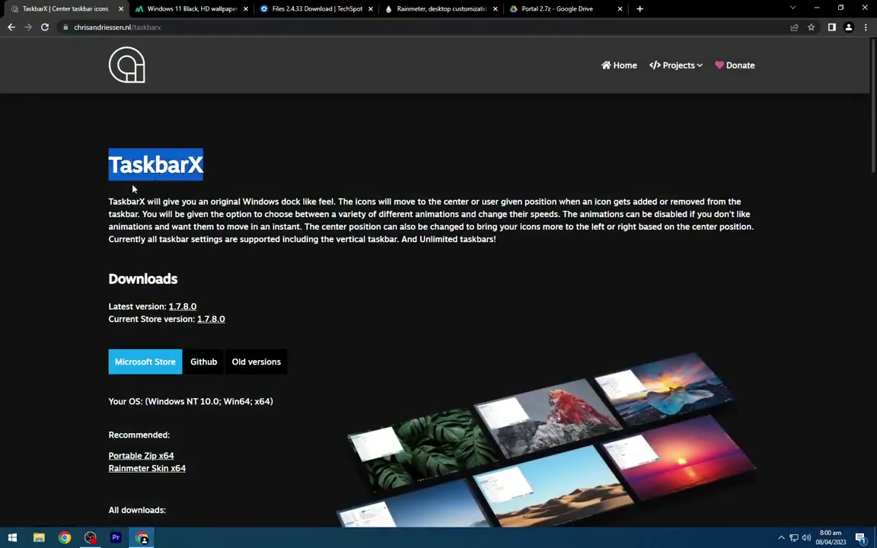
scroll(148, 421, "down", 1)
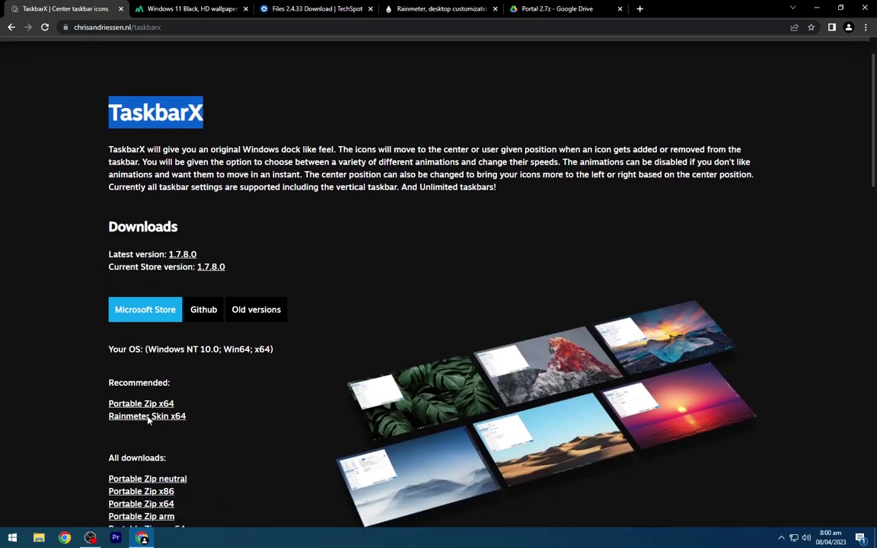
scroll(149, 426, "down", 1)
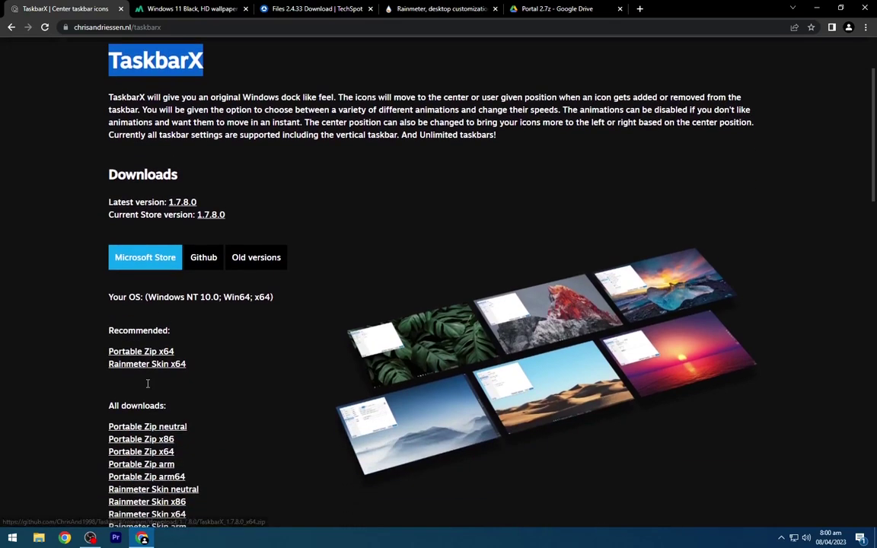
left_click(145, 431)
scroll(115, 420, "down", 2)
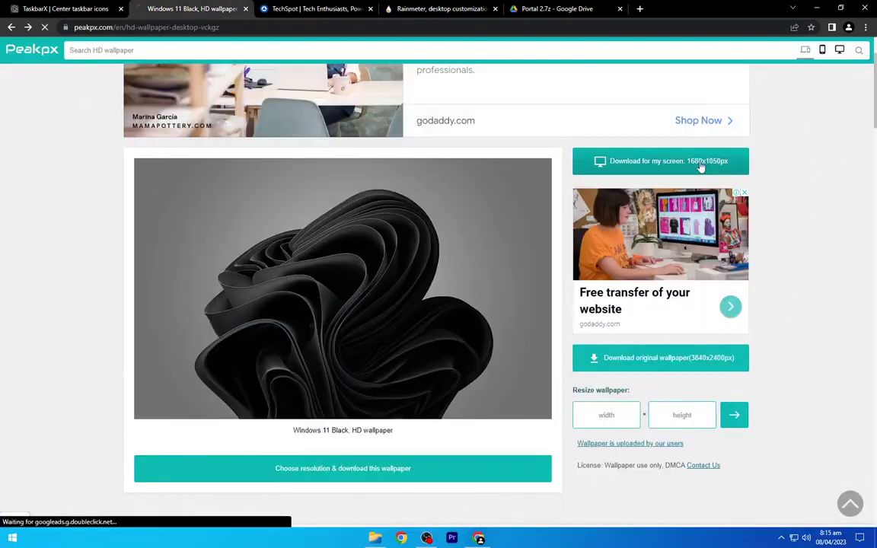
Download the Windows 11 Black wallpaper at 1680x1050
left_click(701, 167)
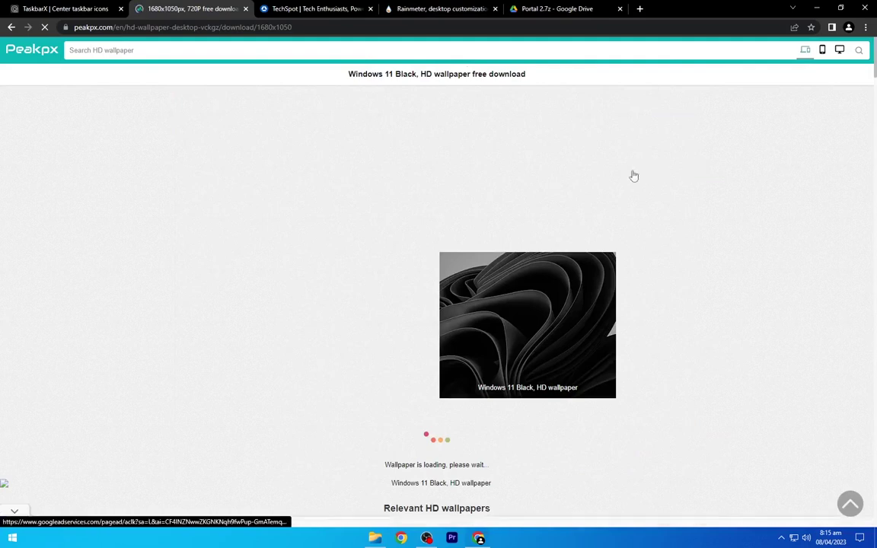
scroll(578, 206, "down", 2)
left_click(378, 323)
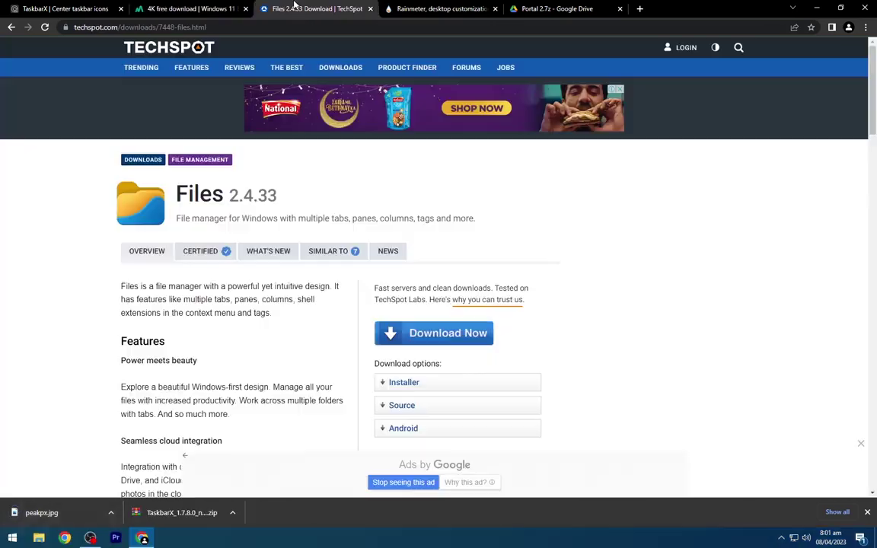
Get the Files 2.4.33, Rainmeter and Portal 2.7z downloads, then minimize Chrome
left_click_drag(173, 197, 247, 207)
scroll(218, 193, "down", 1)
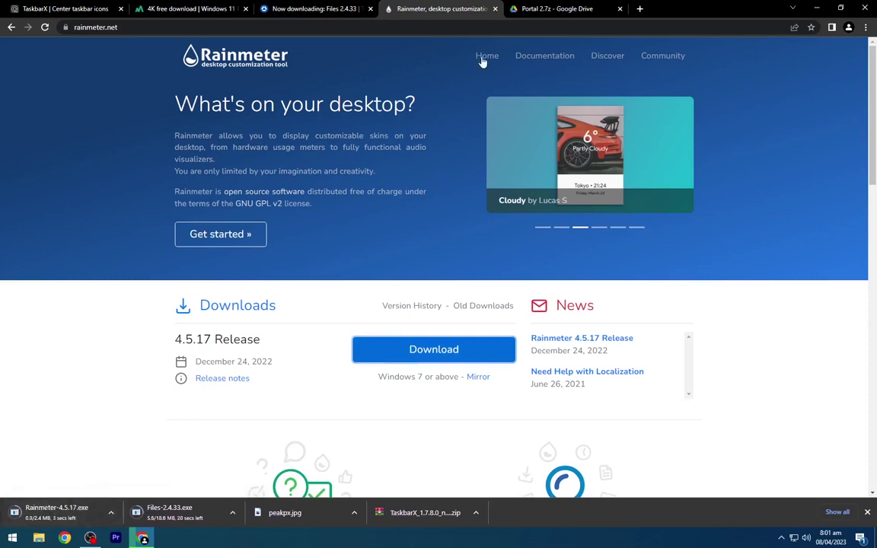
left_click(549, 8)
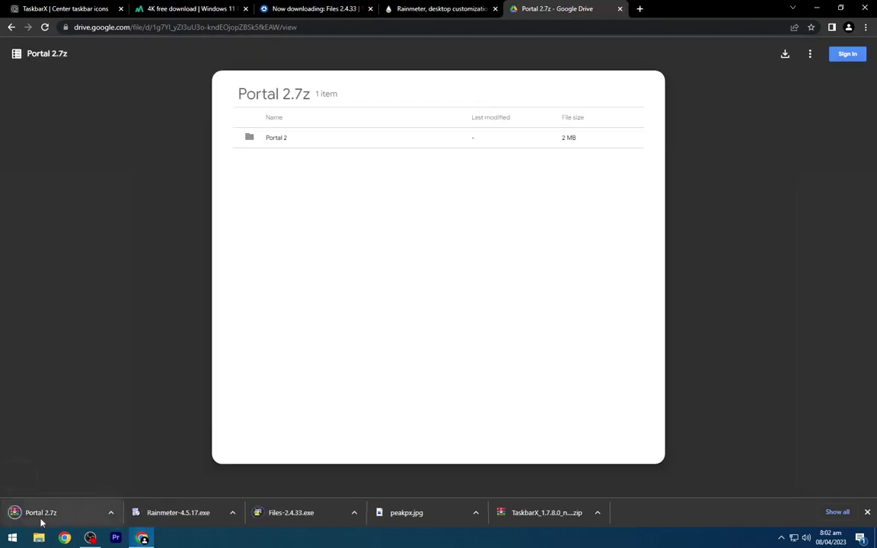
left_click(816, 7)
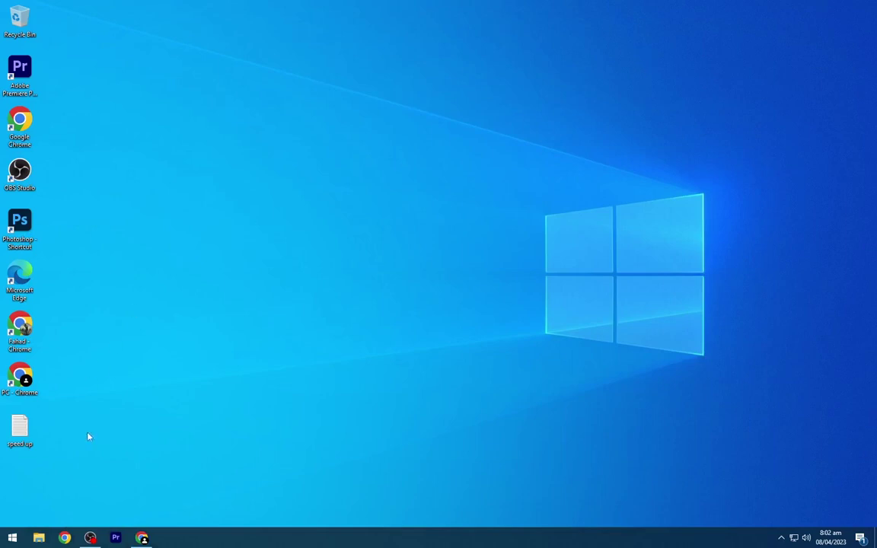
Run the Files-2.4.33 installer from Downloads as administrator
left_click(38, 538)
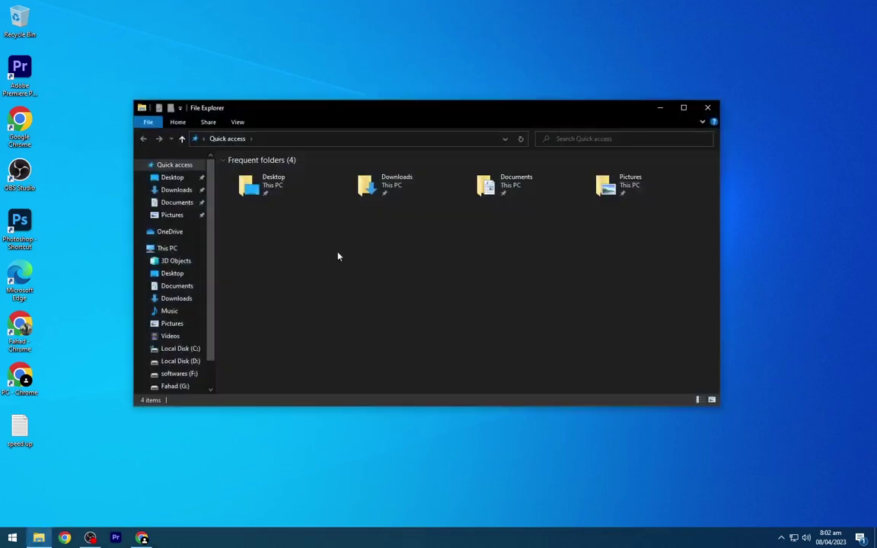
double_click(384, 184)
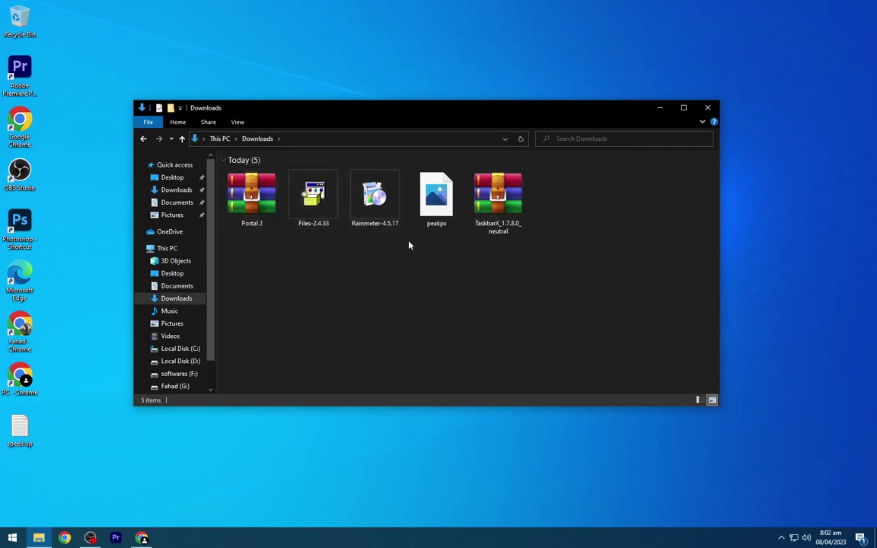
left_click(309, 213)
right_click(313, 211)
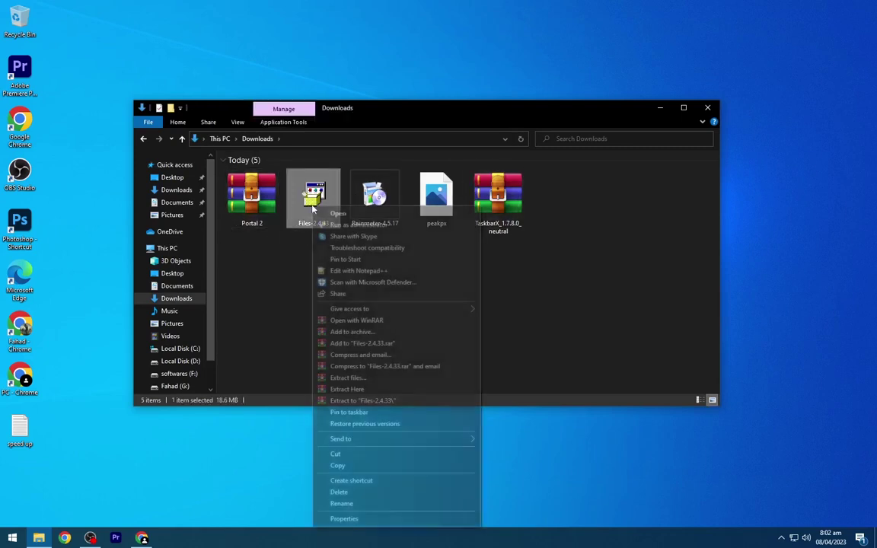
left_click(316, 225)
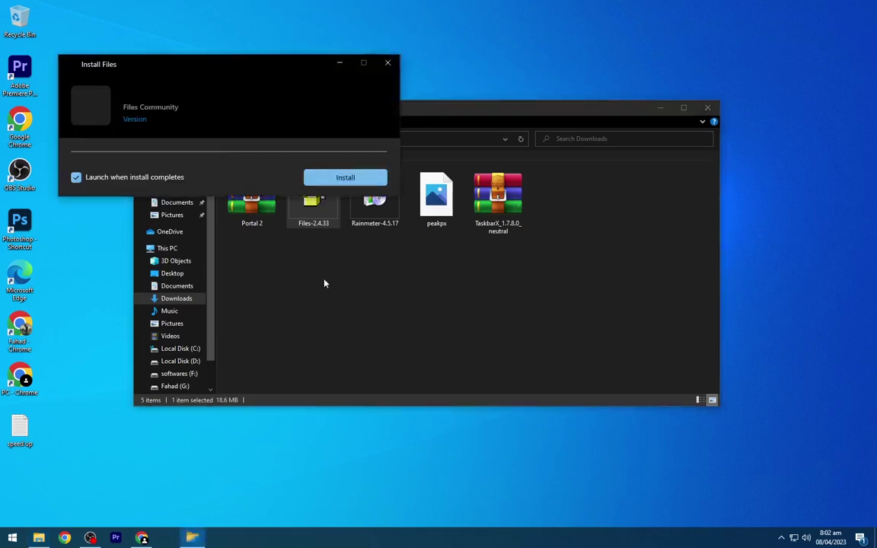
Install Files 2.4.61.0, launch it once, then close both the app and installer
left_click_drag(127, 65, 362, 175)
left_click(573, 288)
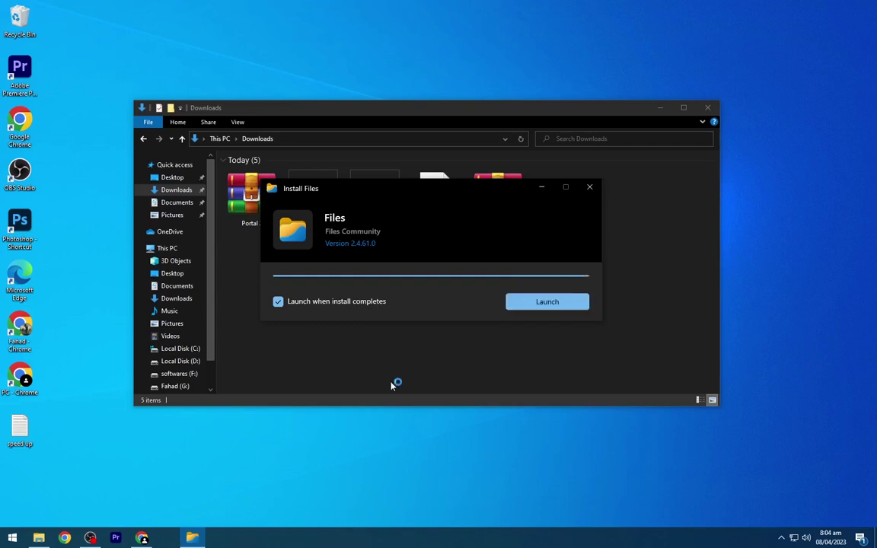
left_click(544, 304)
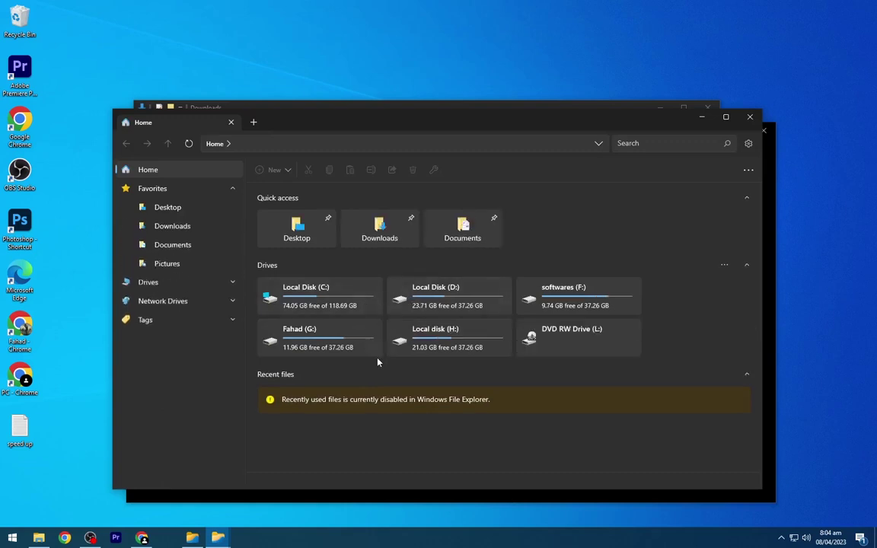
left_click(747, 374)
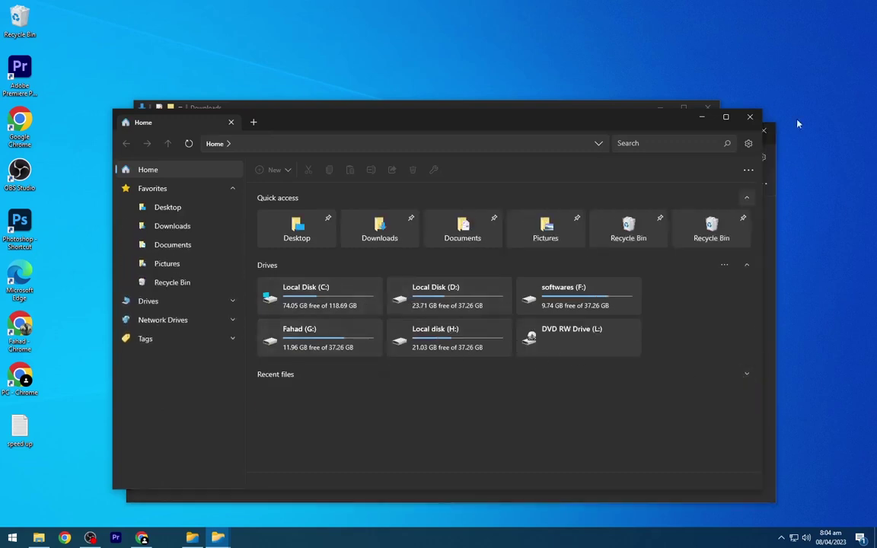
left_click(749, 116)
left_click(762, 132)
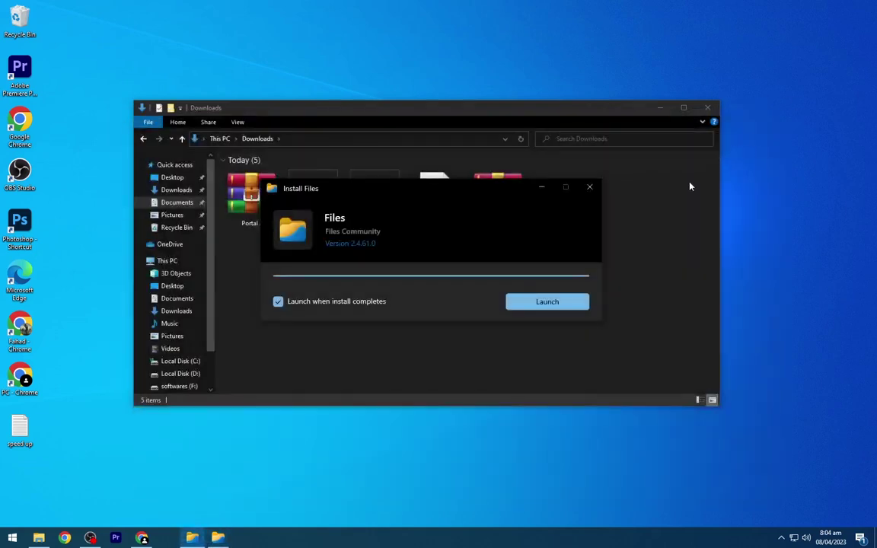
left_click(589, 186)
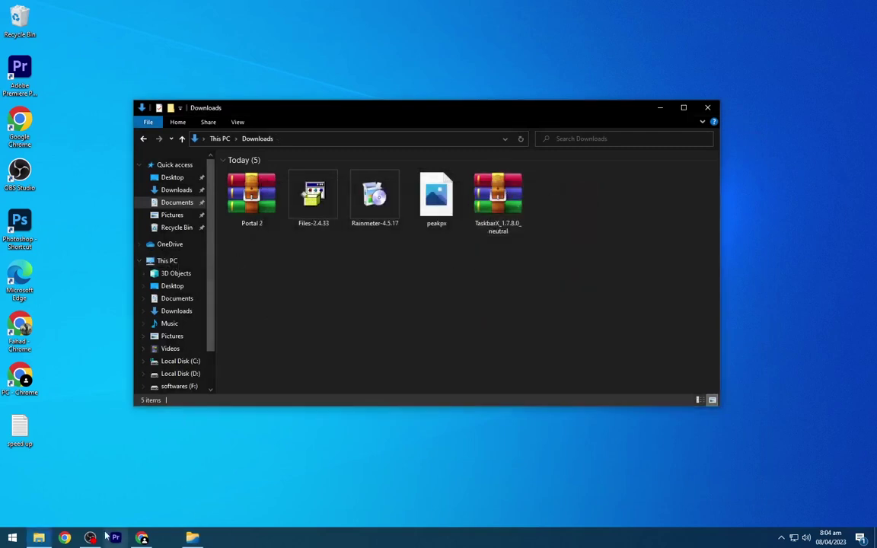
Unpin File Explorer from the taskbar and pin Files in its place
right_click(39, 538)
left_click(48, 499)
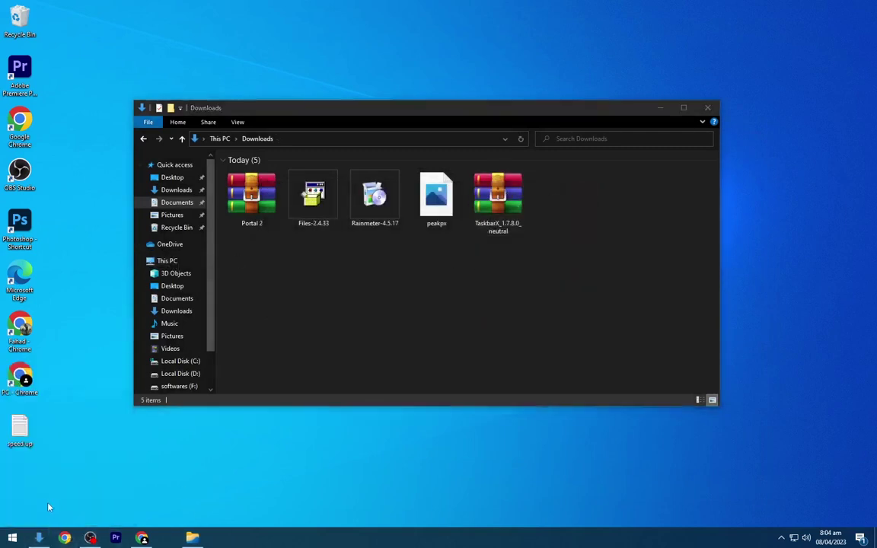
right_click(192, 537)
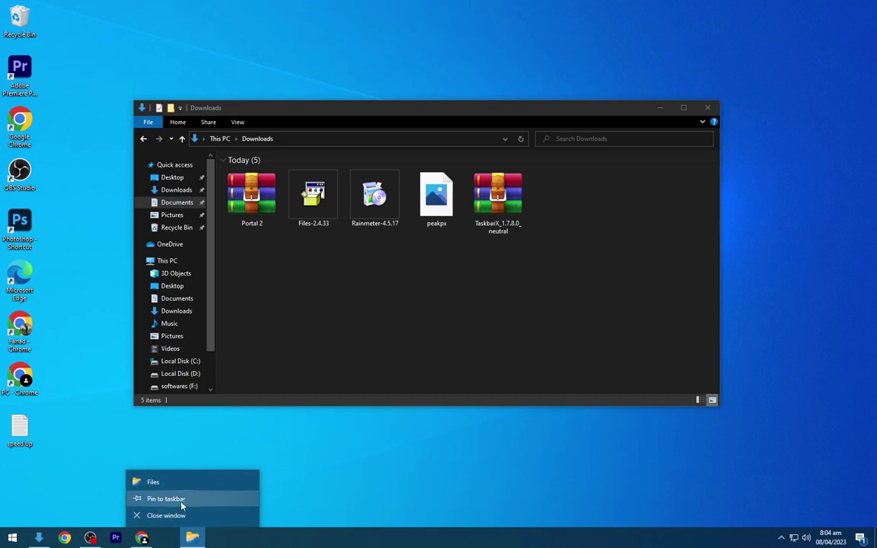
left_click(182, 499)
mouse_move(39, 537)
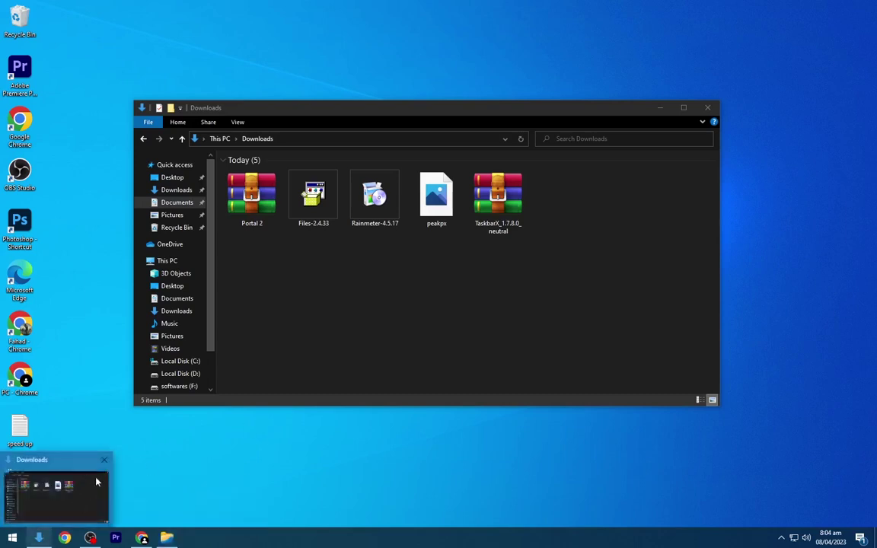
left_click(98, 456)
Move the Files icon to the first taskbar slot and open a Files window
left_click_drag(143, 540, 39, 539)
left_click(39, 537)
left_click_drag(347, 128, 330, 76)
Set the Files app theme to Light in Settings
left_click(731, 92)
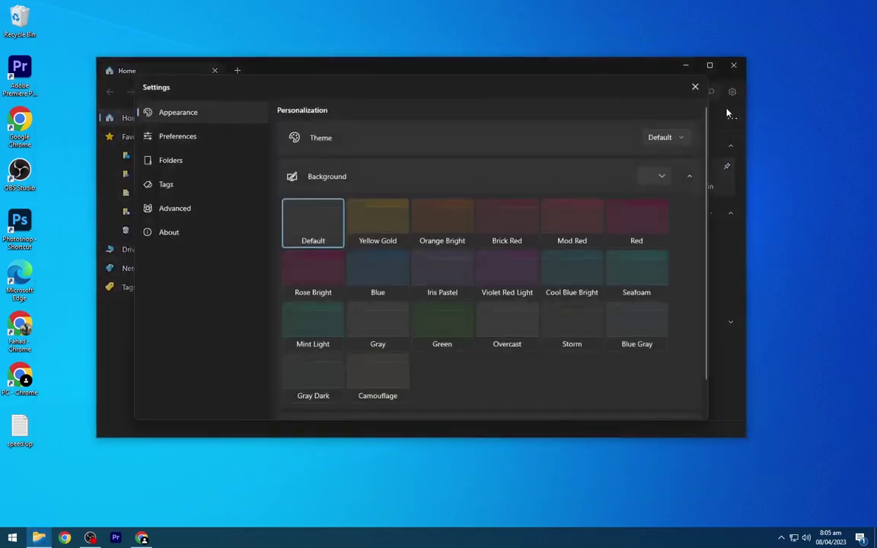
left_click(442, 223)
left_click(662, 137)
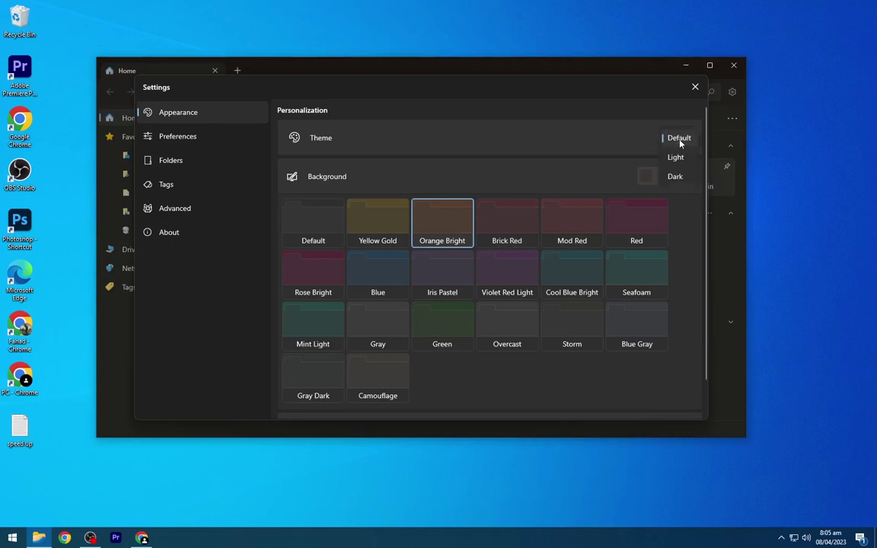
left_click(674, 159)
left_click(661, 137)
left_click(675, 156)
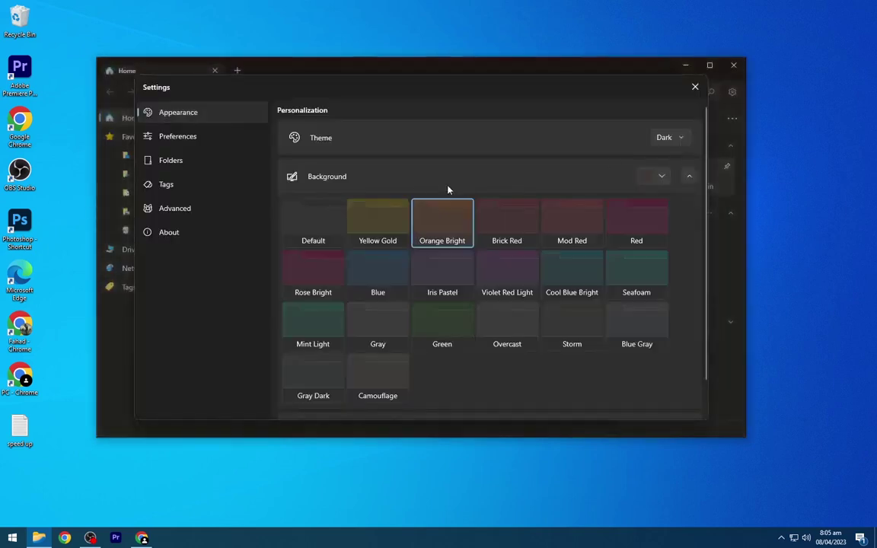
left_click(668, 137)
left_click(675, 119)
Give the Files background a custom mid-grey colour
left_click(320, 327)
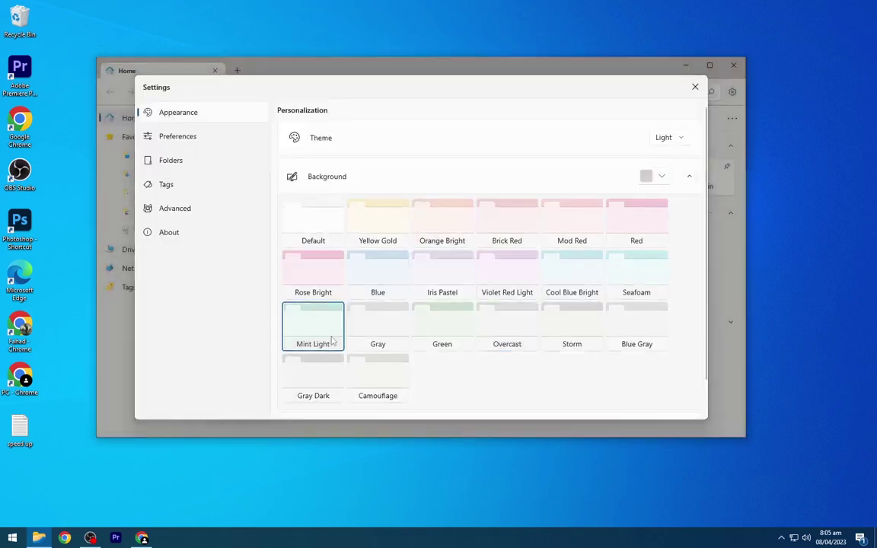
left_click(656, 177)
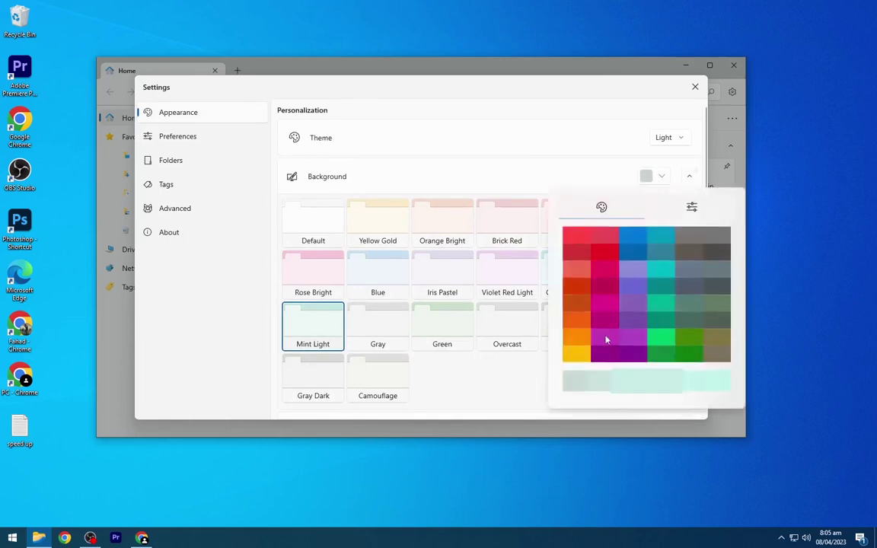
left_click(601, 238)
left_click(596, 289)
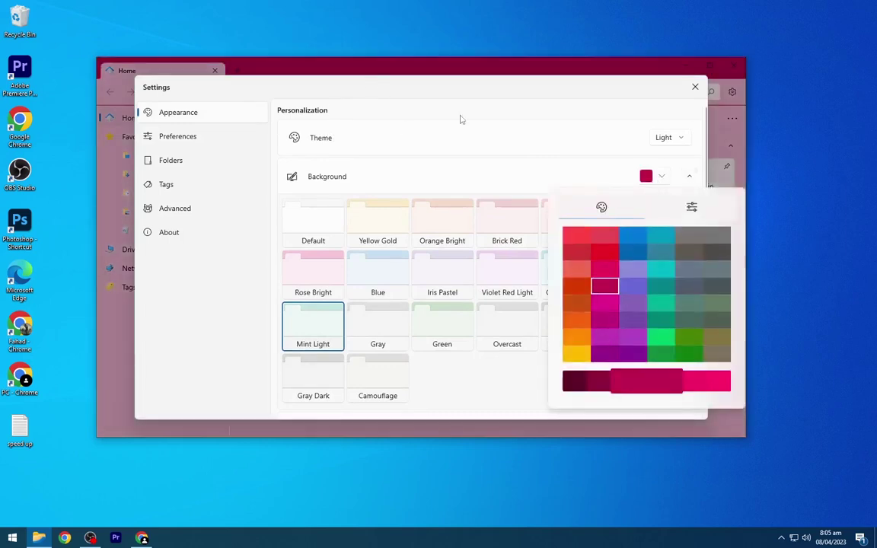
left_click(712, 258)
left_click(709, 278)
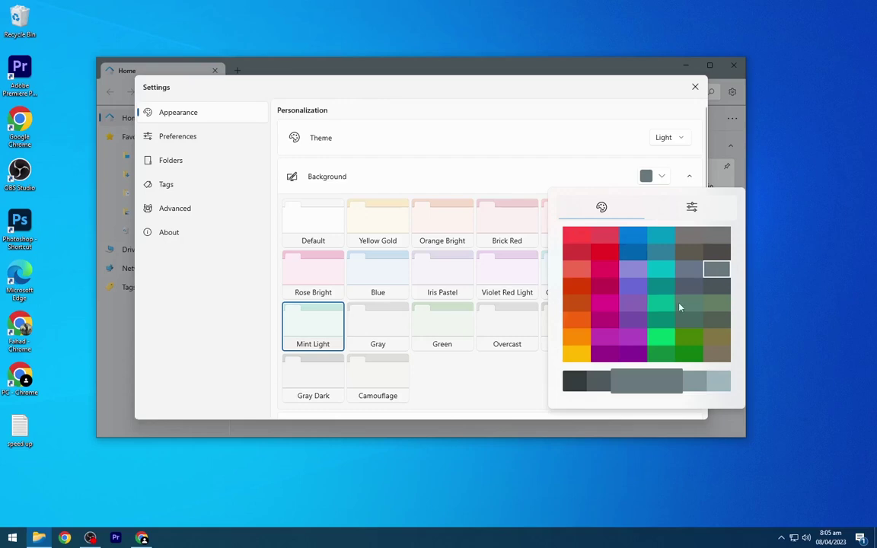
left_click(695, 88)
Make Files the default file manager under Advanced and close Settings
left_click(163, 211)
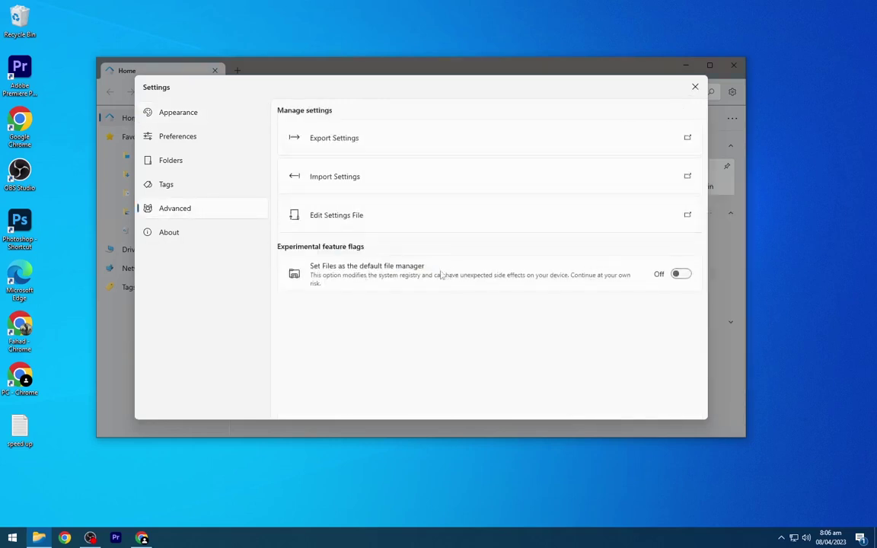
left_click(687, 275)
left_click(695, 87)
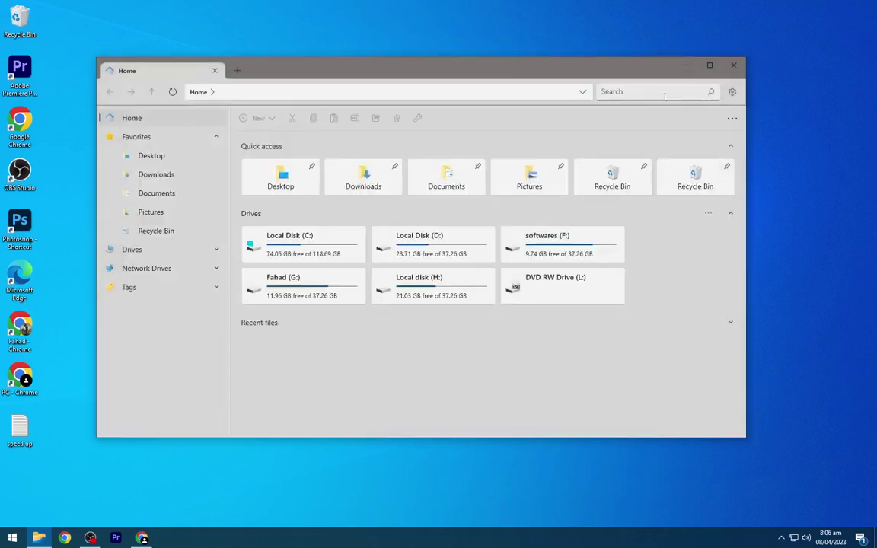
Open Downloads and switch its layout to Medium Icons
left_click(157, 175)
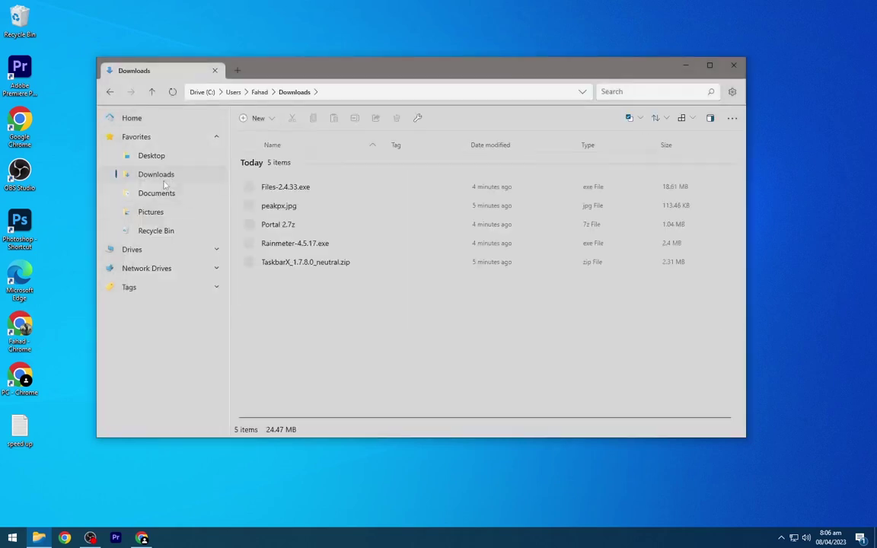
left_click(691, 118)
left_click(683, 171)
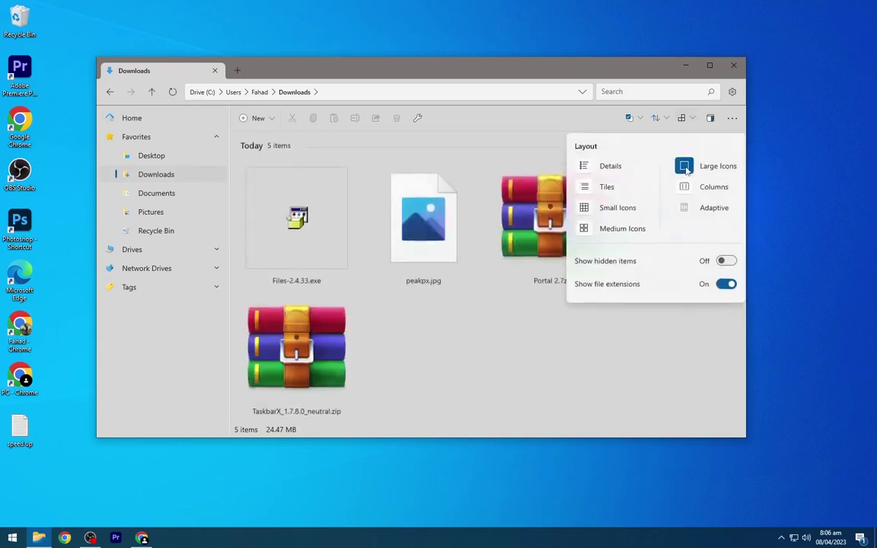
left_click(589, 229)
left_click(459, 325)
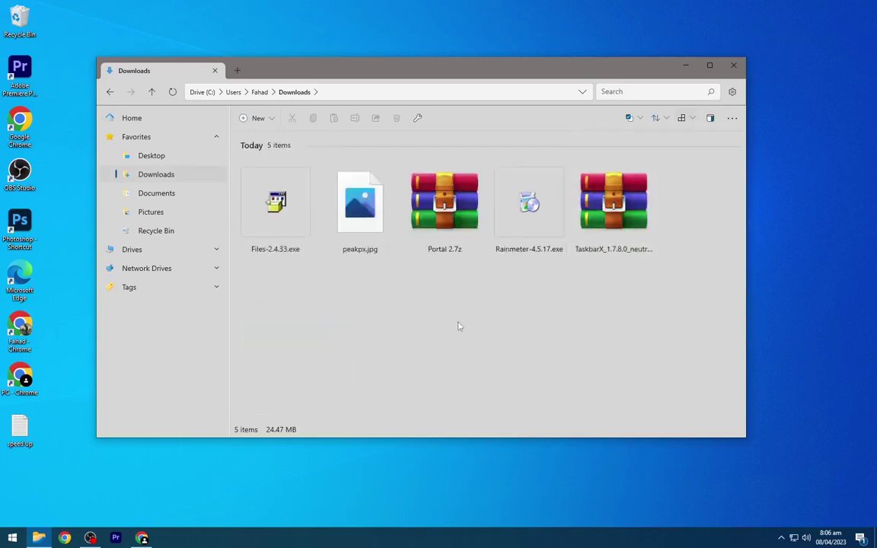
Extract Portal 2.7z and the TaskbarX archive into their own folders
right_click(428, 231)
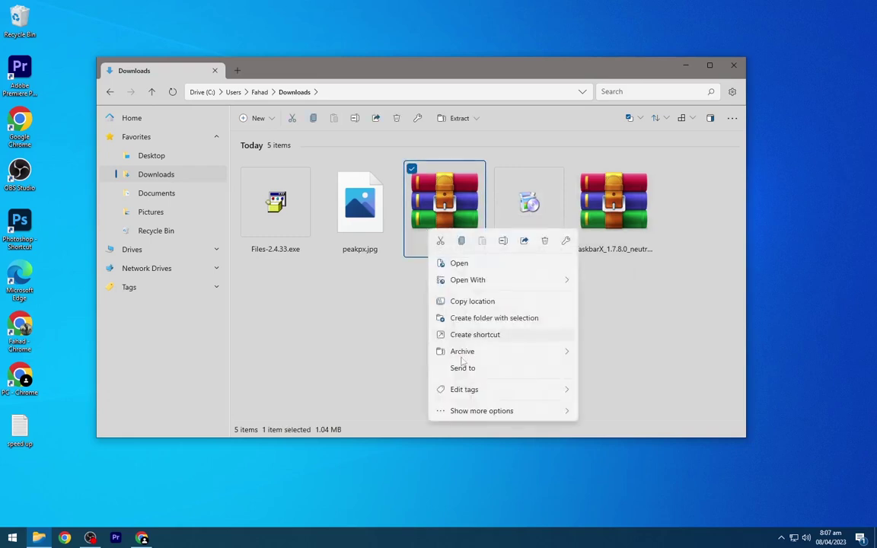
mouse_move(472, 413)
left_click(628, 339)
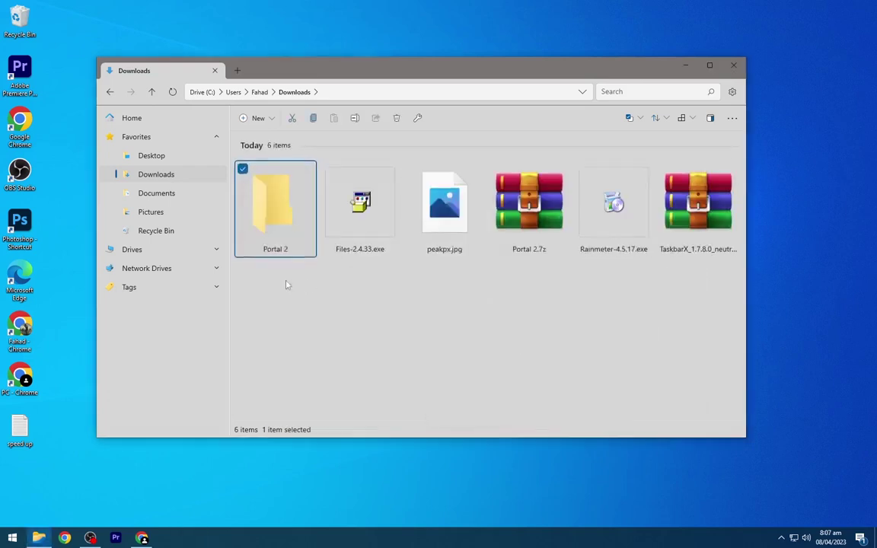
left_click(696, 218)
right_click(695, 218)
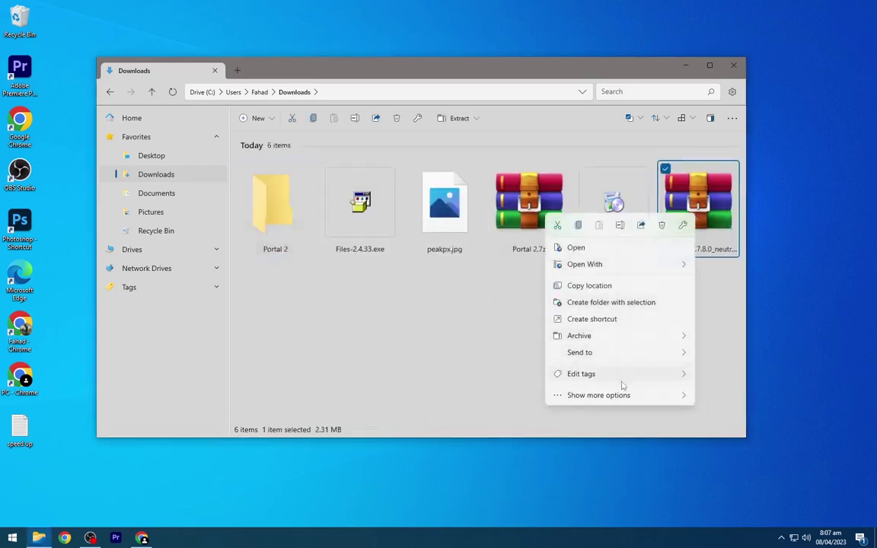
left_click(599, 395)
left_click(620, 325)
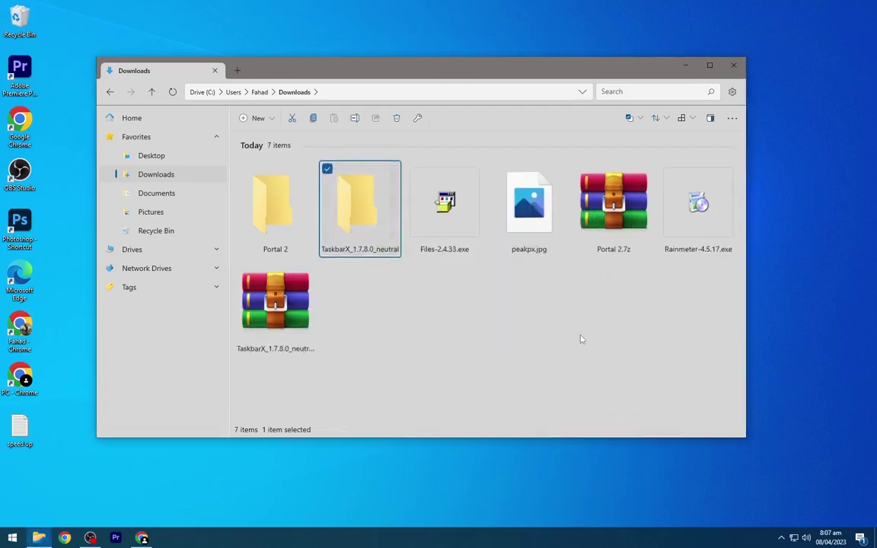
left_click(631, 231)
Permanently delete the Portal 2.7z and TaskbarX archives
left_click(276, 323, "ctrl")
key("Delete")
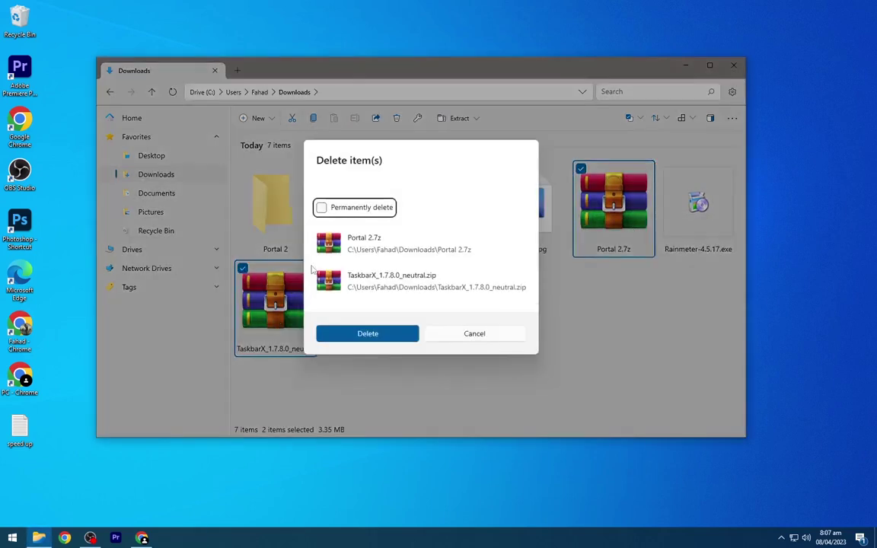
left_click(314, 204)
left_click(369, 335)
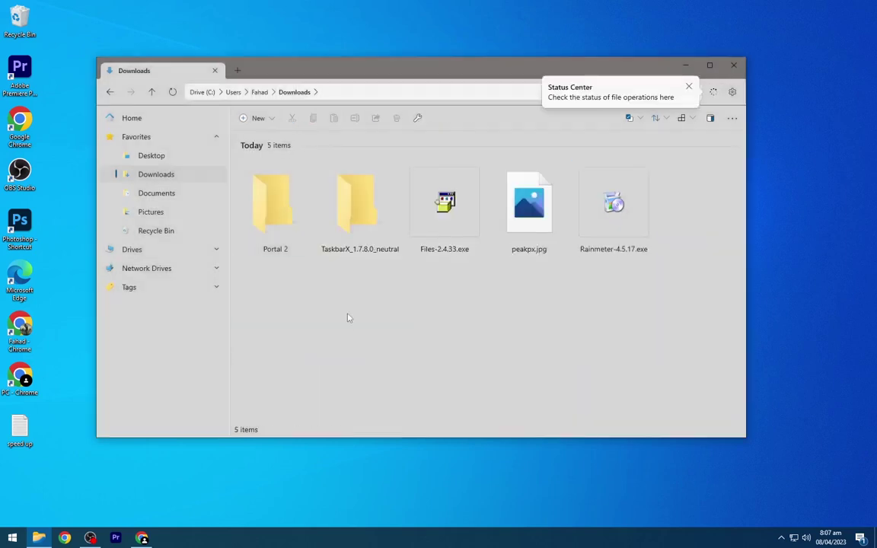
Install Rainmeter as administrator and minimize the Files window
left_click(611, 205)
right_click(609, 206)
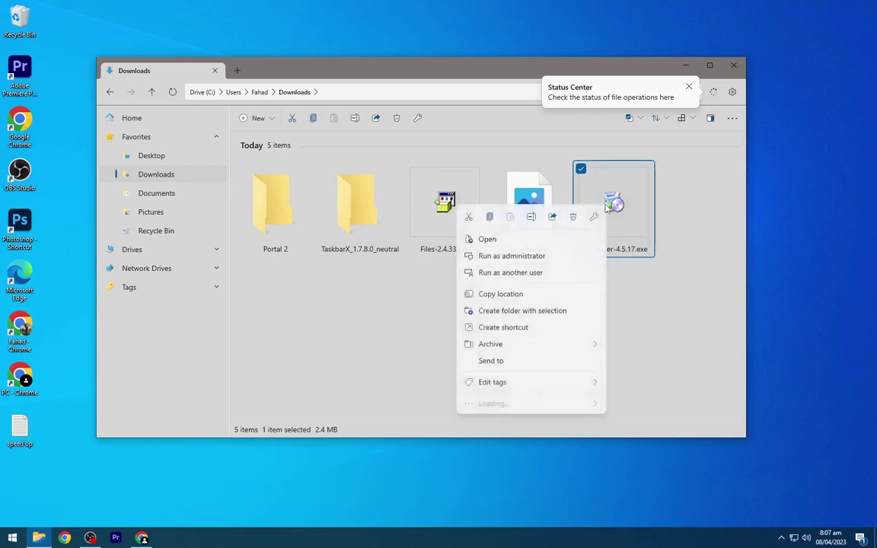
left_click(532, 257)
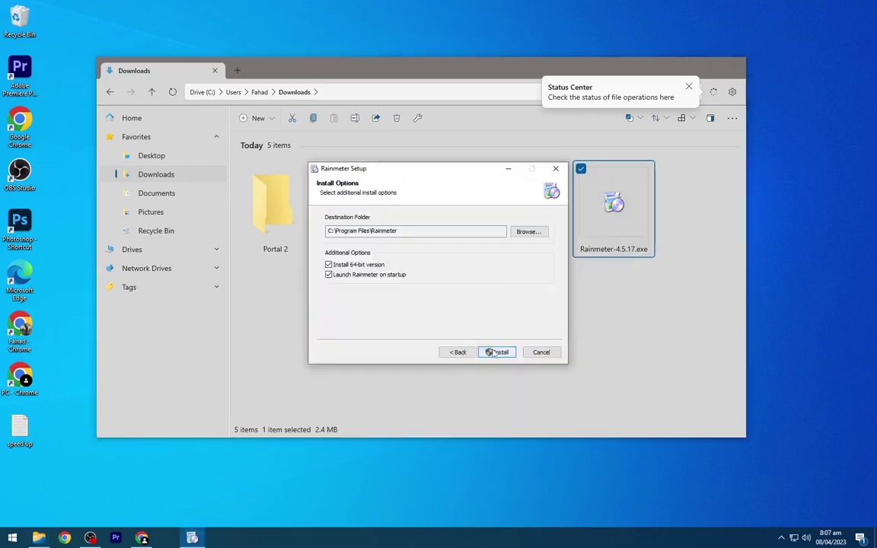
left_click(495, 353)
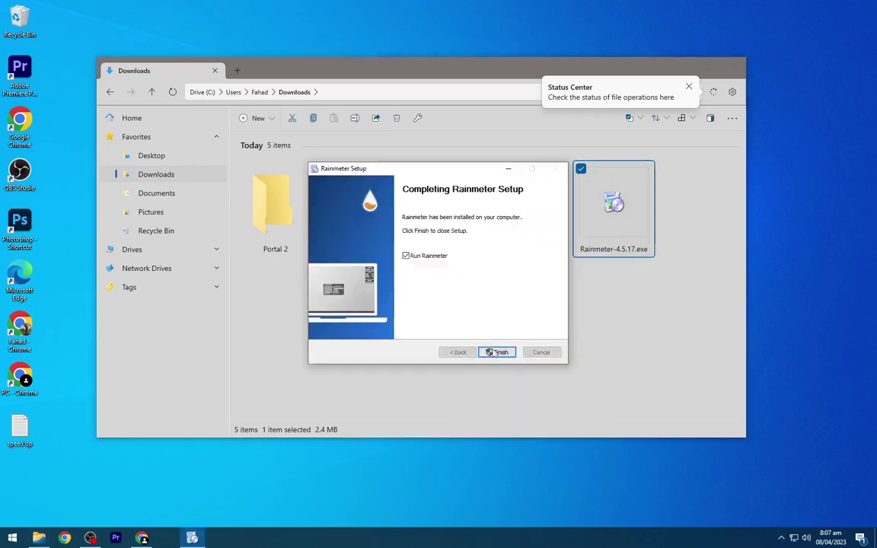
left_click(497, 353)
left_click(685, 65)
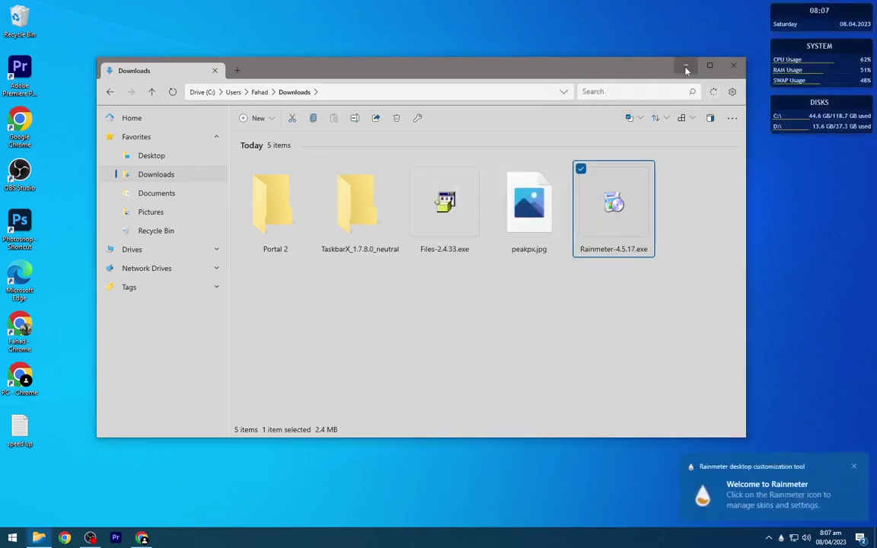
Unload Rainmeter's default Disks, System and Clock widgets
right_click(792, 121)
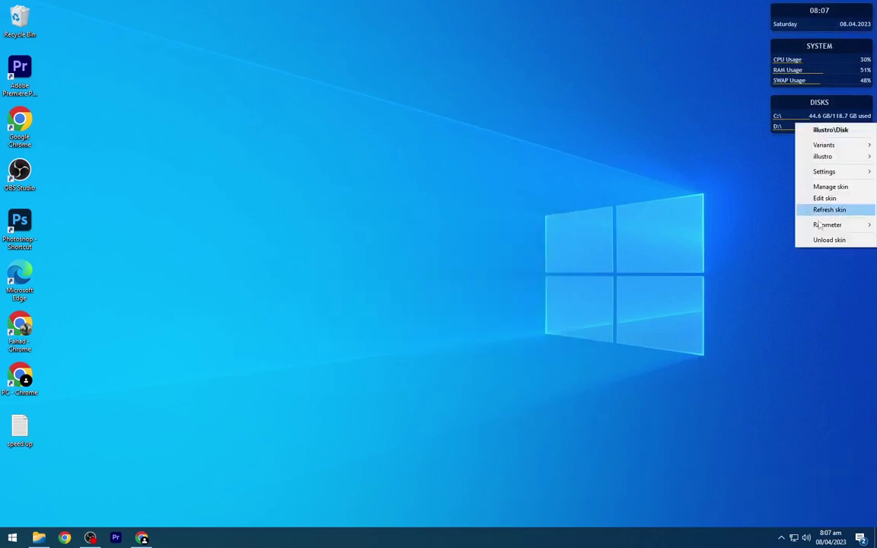
left_click(826, 239)
right_click(788, 72)
left_click(828, 190)
right_click(792, 21)
left_click(826, 137)
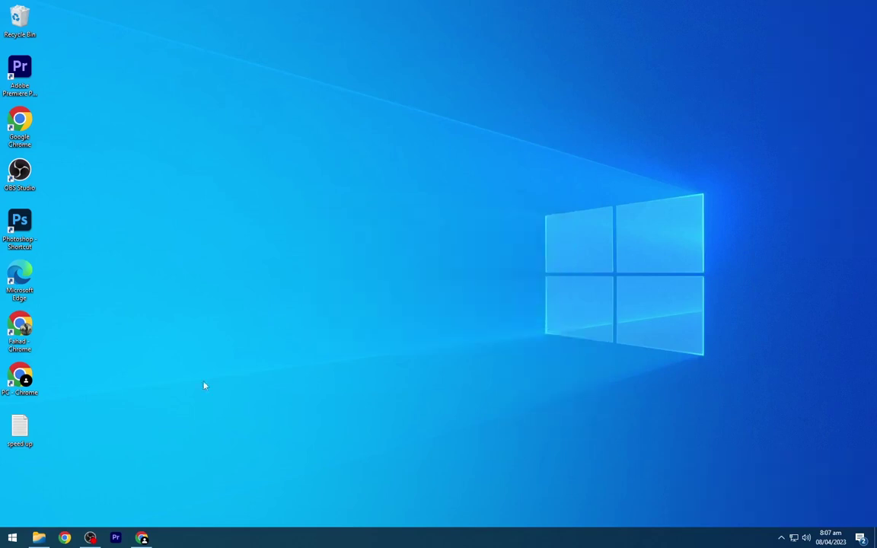
Copy the DOCK folder from the Portal 2 folder
left_click(38, 538)
left_click(480, 329)
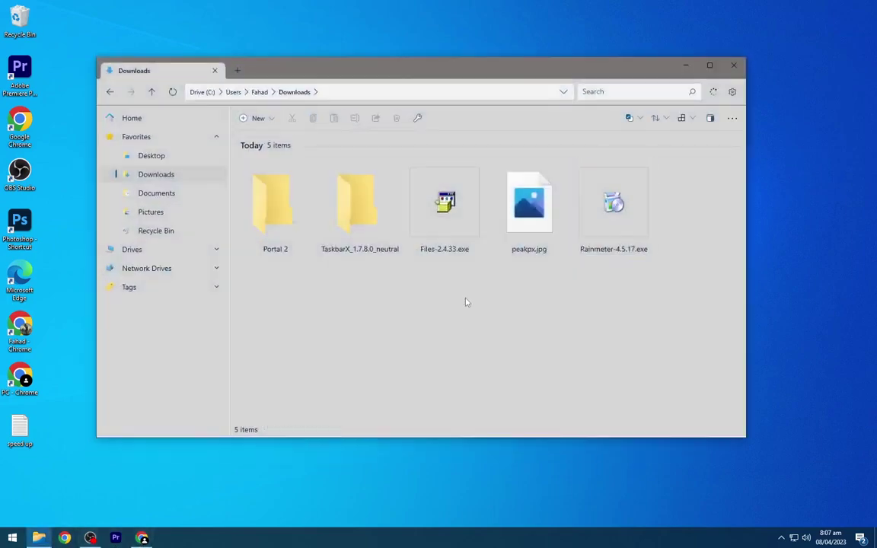
double_click(296, 222)
right_click(287, 163)
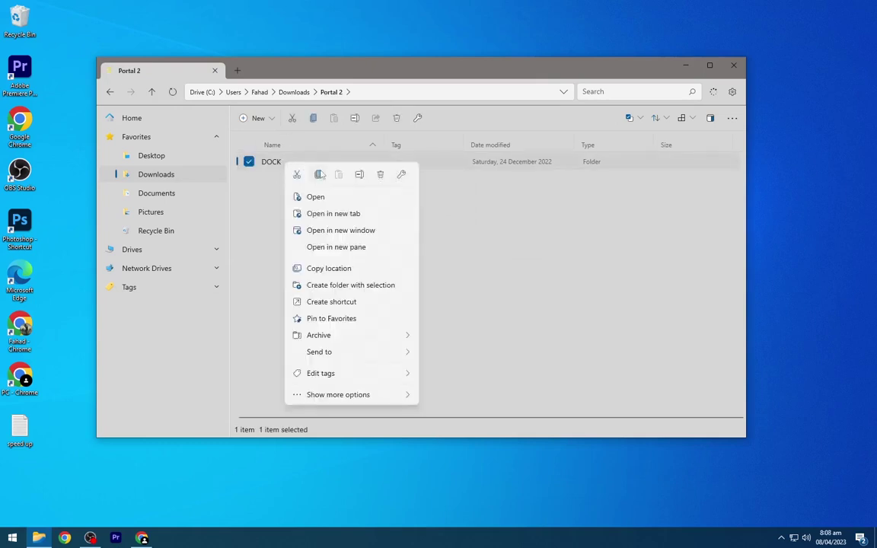
left_click(319, 174)
Go to Documents\Rainmeter\Skins with medium icons and paste DOCK there
left_click(163, 195)
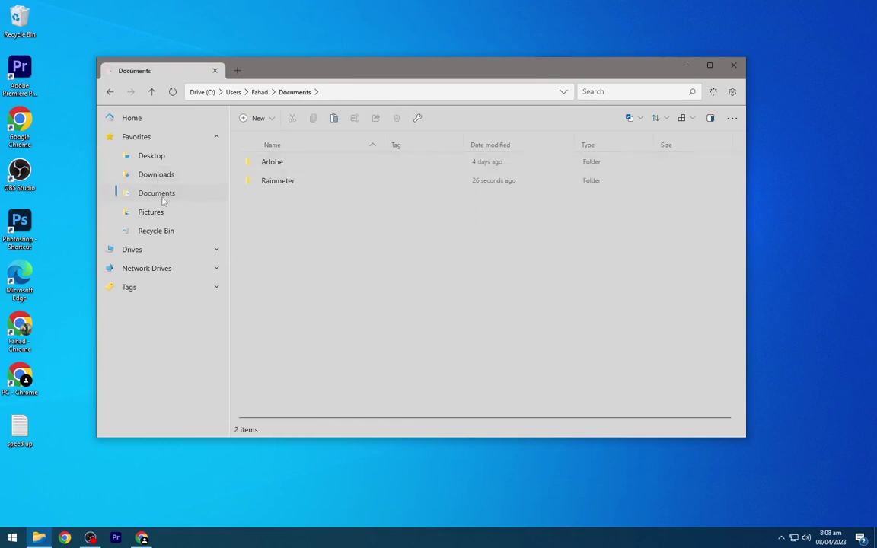
left_click(682, 118)
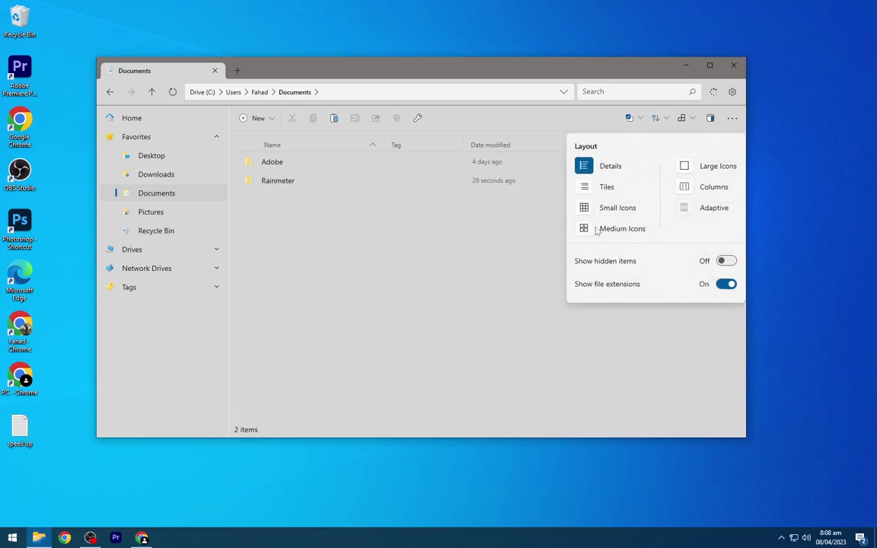
left_click(594, 231)
double_click(367, 203)
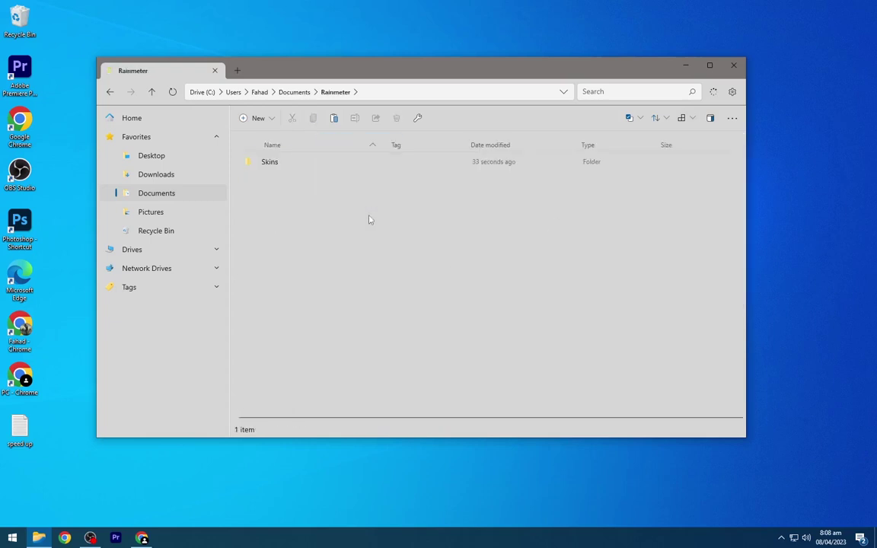
left_click(682, 118)
left_click(598, 229)
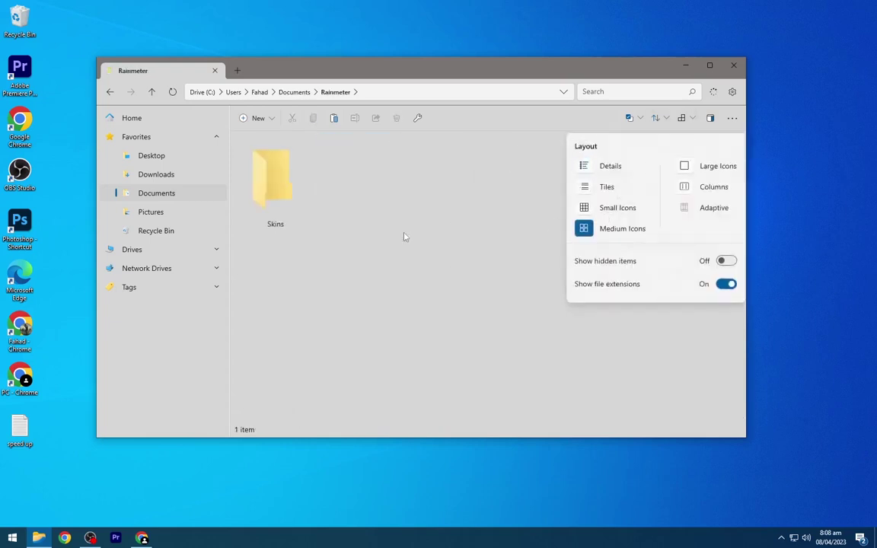
left_click(275, 197)
double_click(274, 197)
right_click(313, 221)
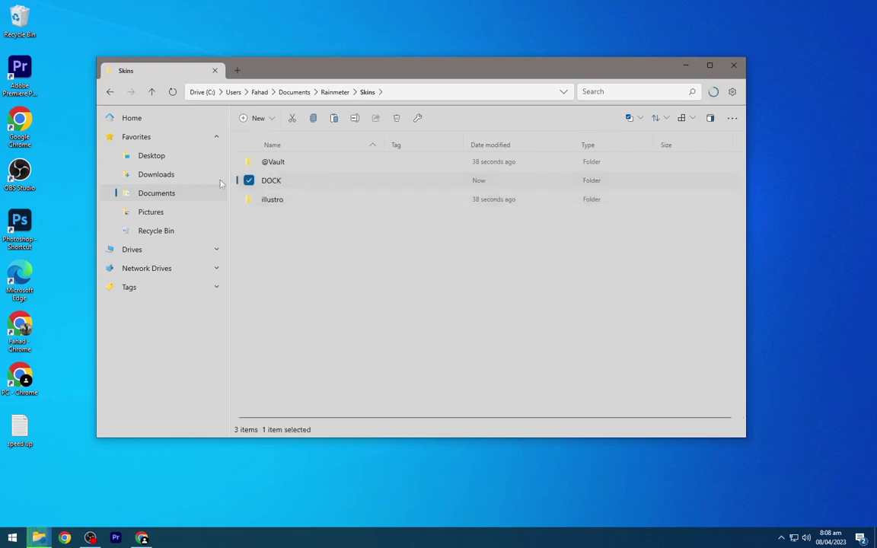
In the TaskbarX_1.7.8.0_neutral folder, run TaskbarX.exe as administrator to centre the taskbar icons
left_click(143, 174)
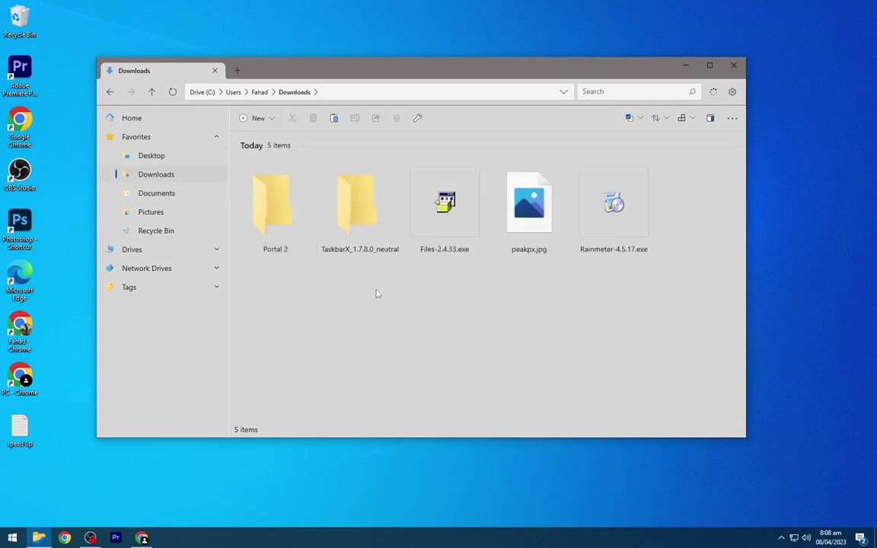
double_click(360, 233)
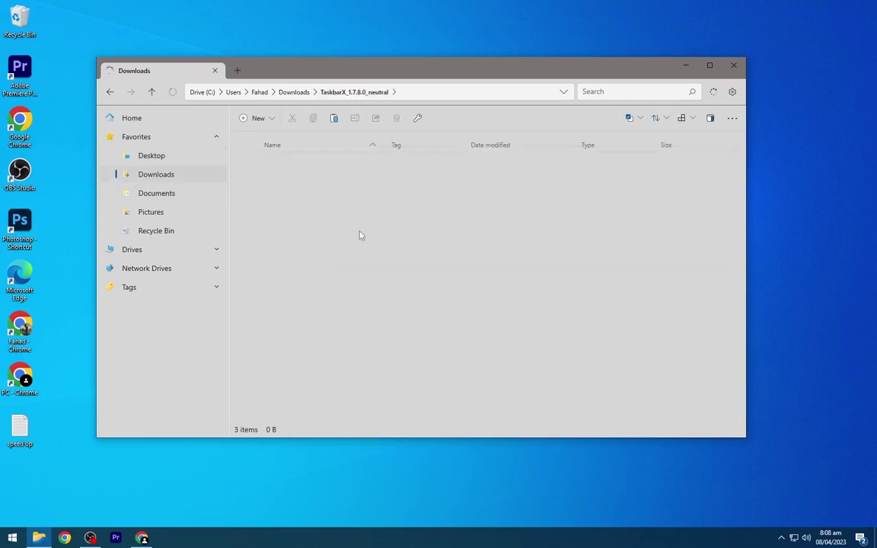
scroll(362, 232, "down", 13)
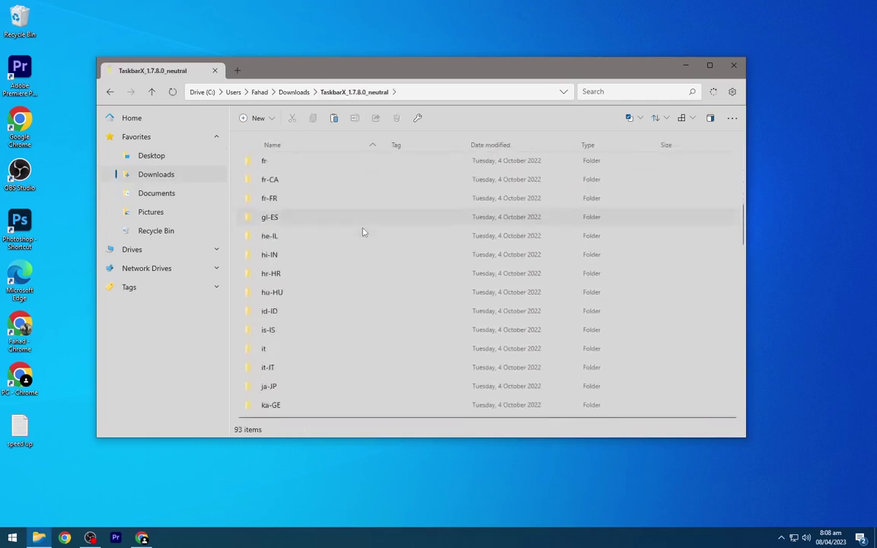
scroll(362, 232, "down", 10)
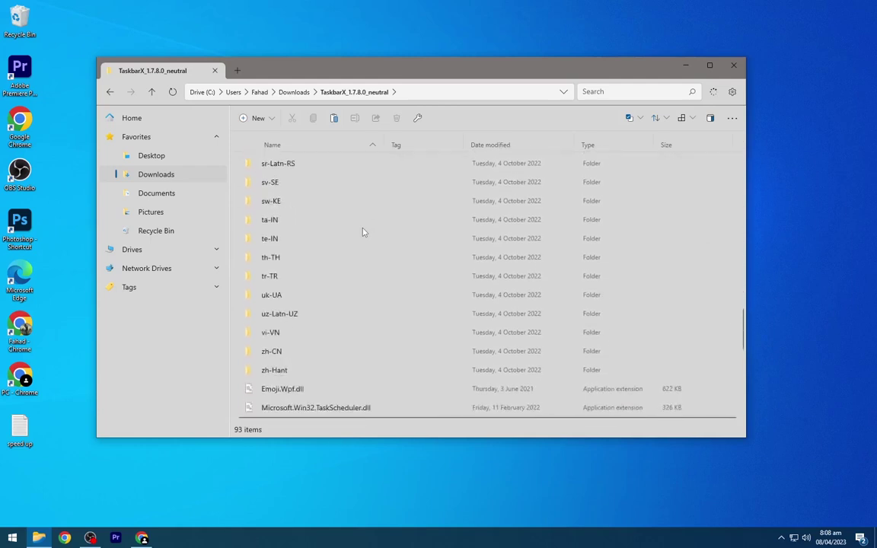
scroll(362, 236, "down", 1)
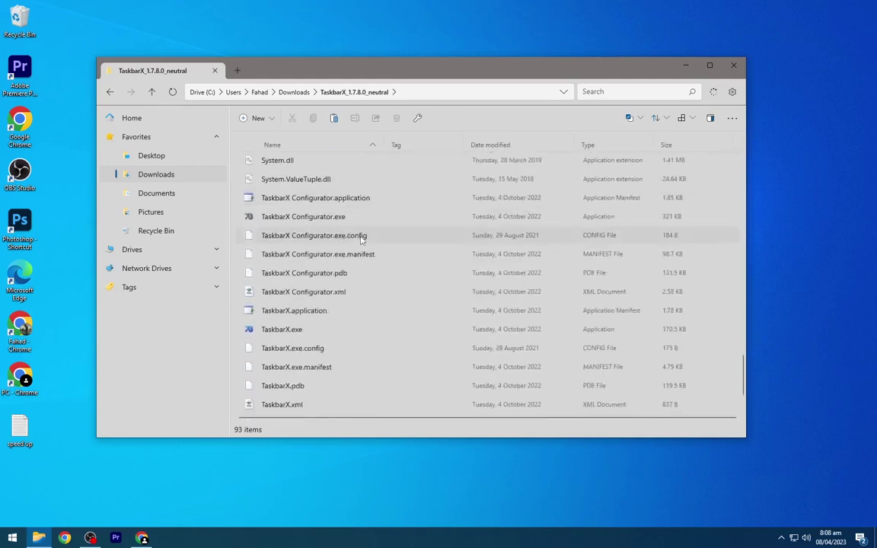
left_click(298, 331)
right_click(298, 333)
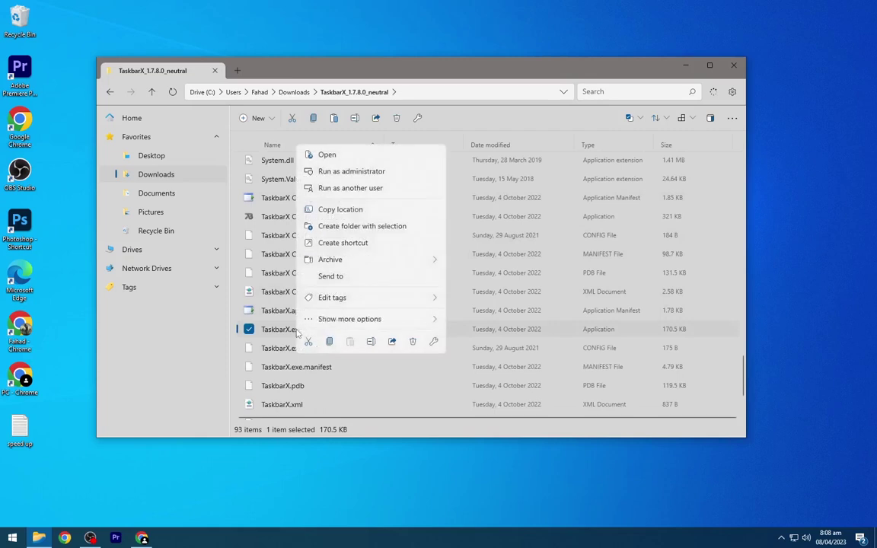
left_click(340, 165)
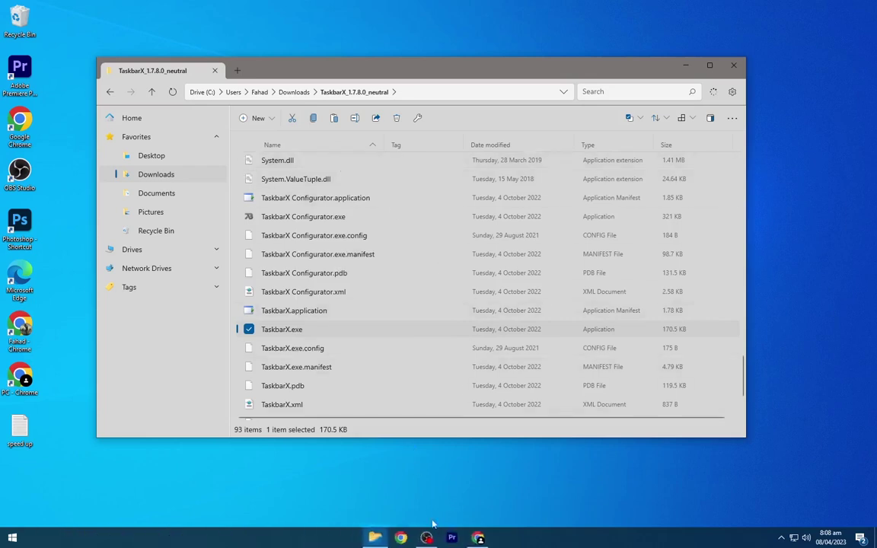
Launch TaskbarX Configurator.exe from the same folder
left_click(312, 218)
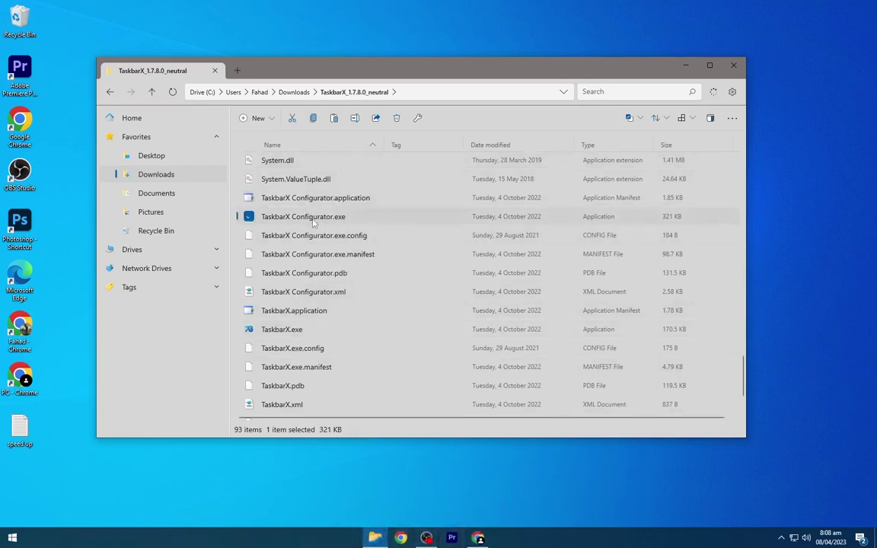
right_click(313, 222)
left_click(364, 254)
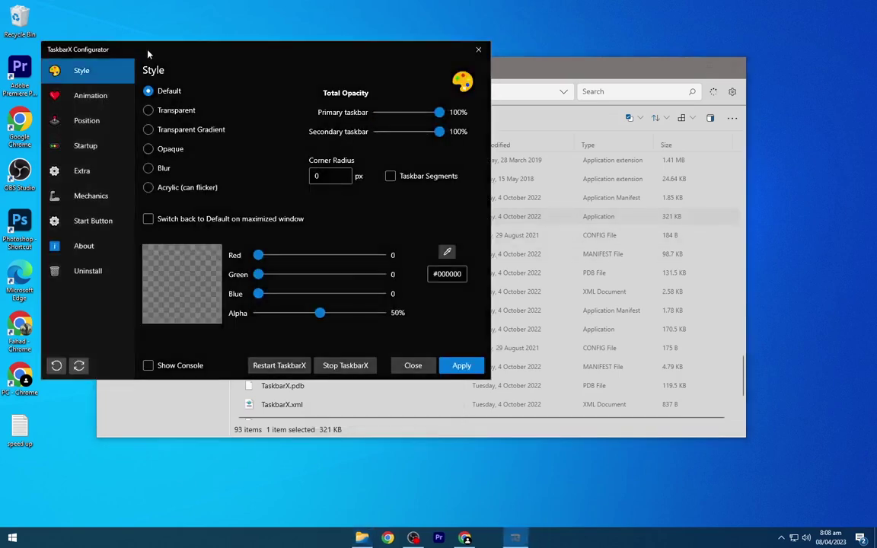
Centre the configurator window, apply the Transparent taskbar style, and close TaskbarX Configurator
left_click_drag(148, 52, 297, 95)
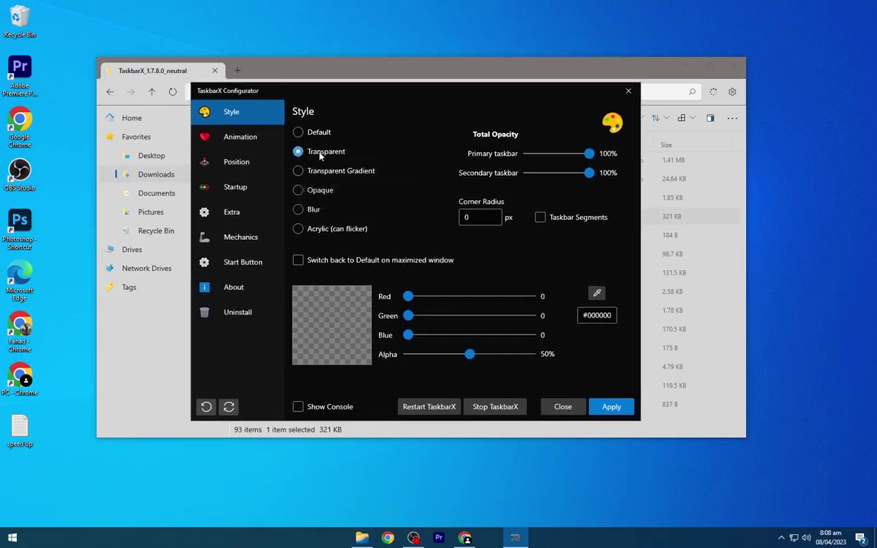
left_click(610, 407)
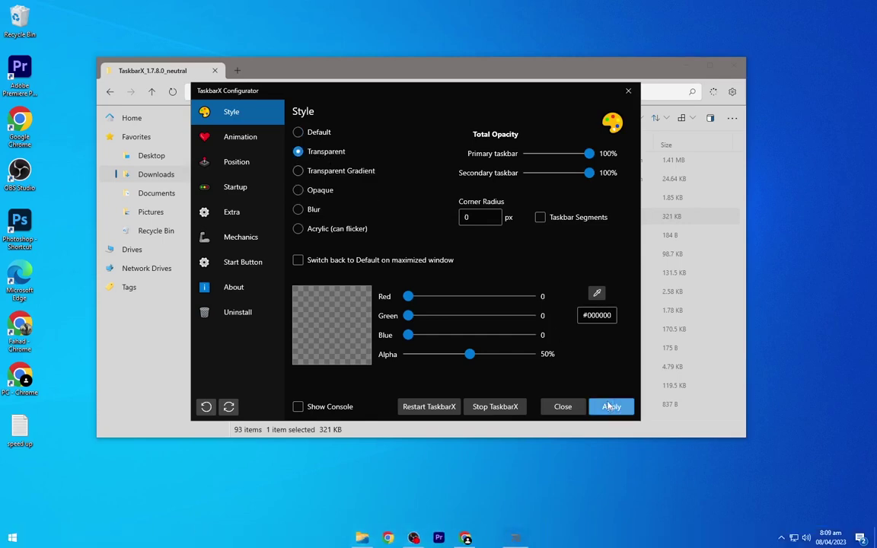
left_click(573, 411)
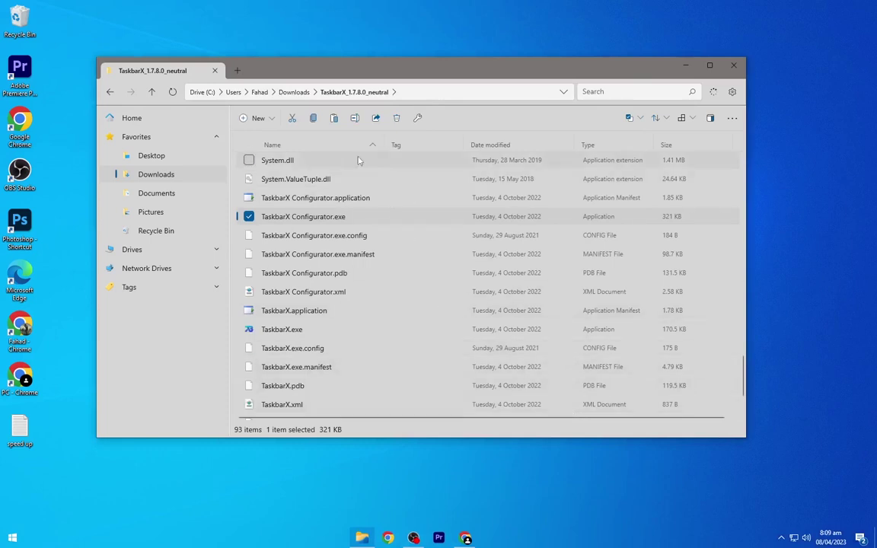
Set peakpx.jpg from the Downloads folder as the desktop background
left_click(296, 92)
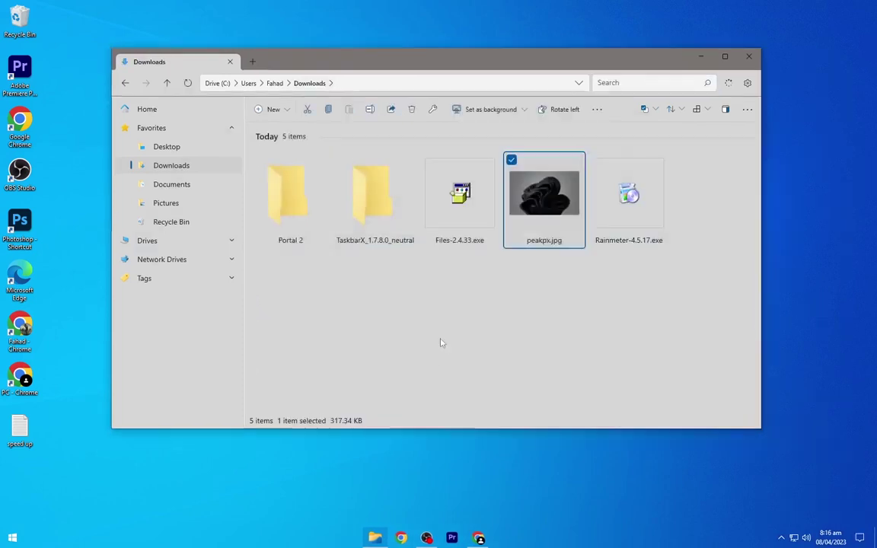
left_click(457, 309)
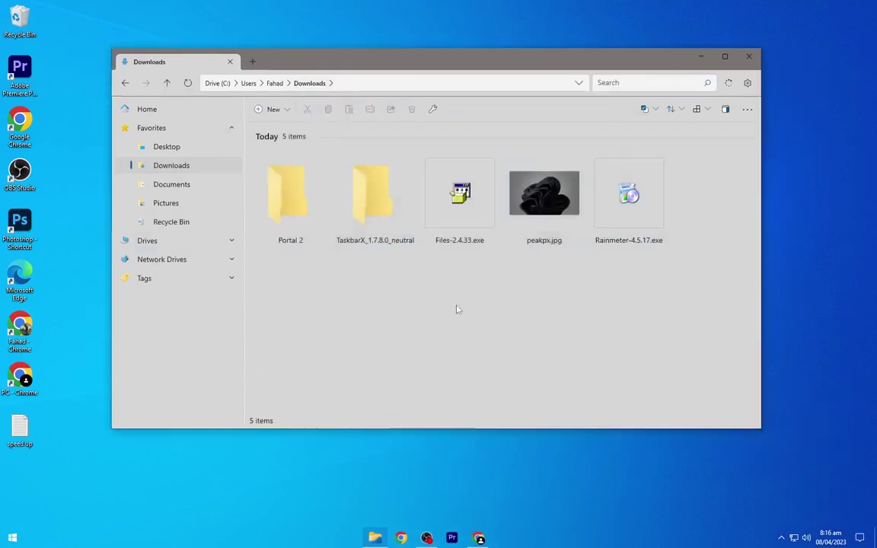
left_click(545, 204)
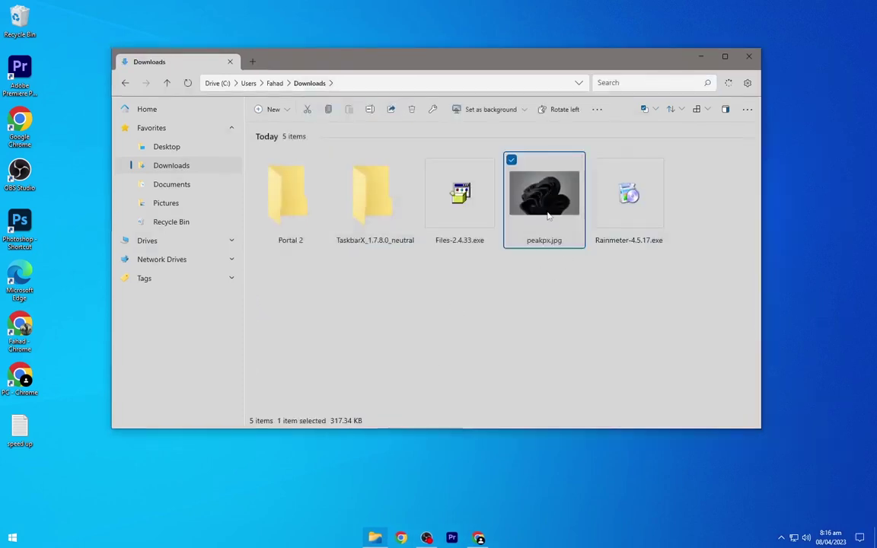
right_click(547, 210)
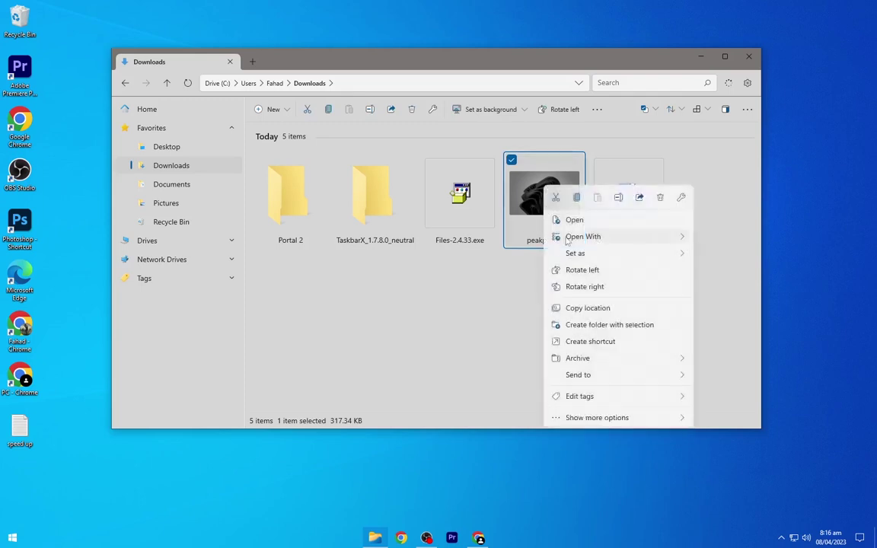
mouse_move(569, 237)
mouse_move(570, 255)
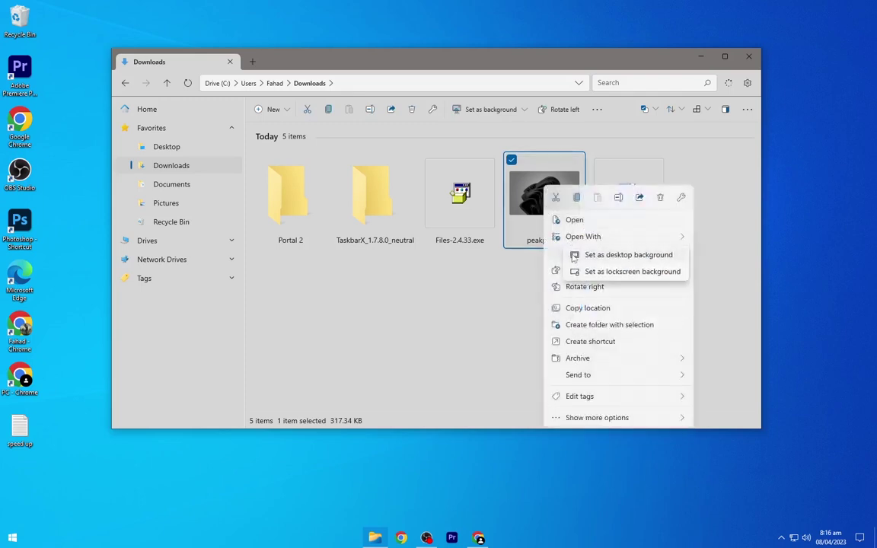
left_click(609, 254)
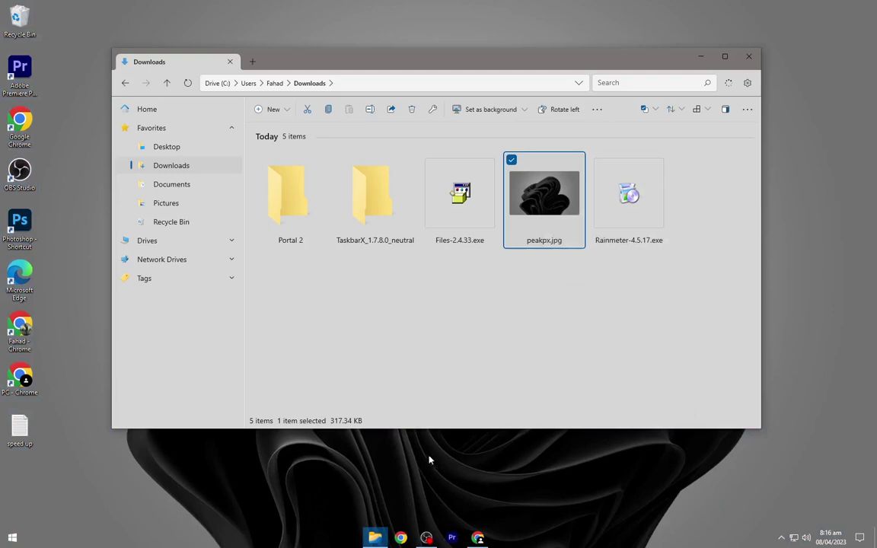
Close the Files window and turn off Show desktop icons
left_click(748, 57)
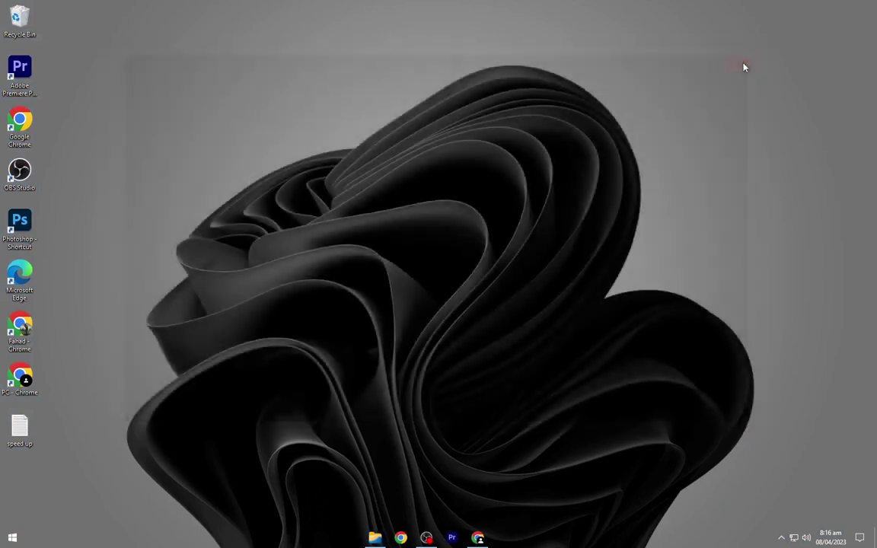
right_click(97, 75)
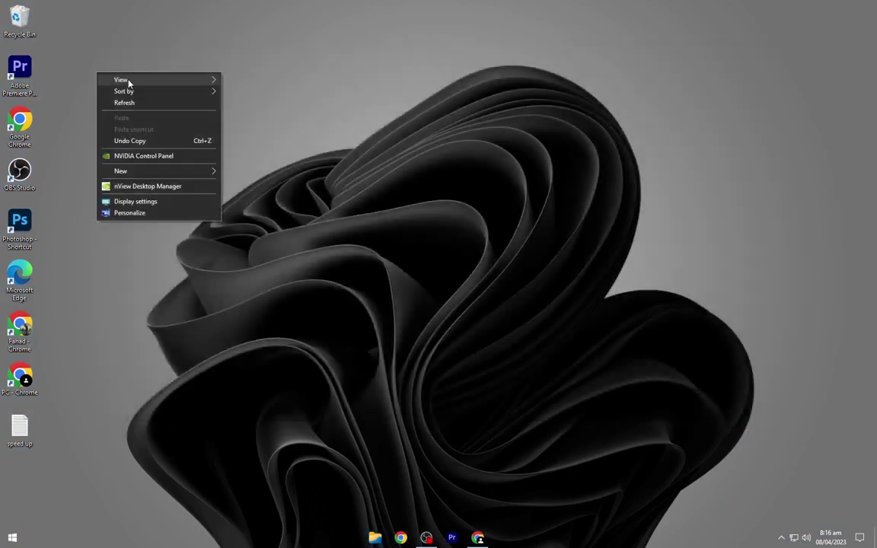
mouse_move(118, 76)
left_click(252, 131)
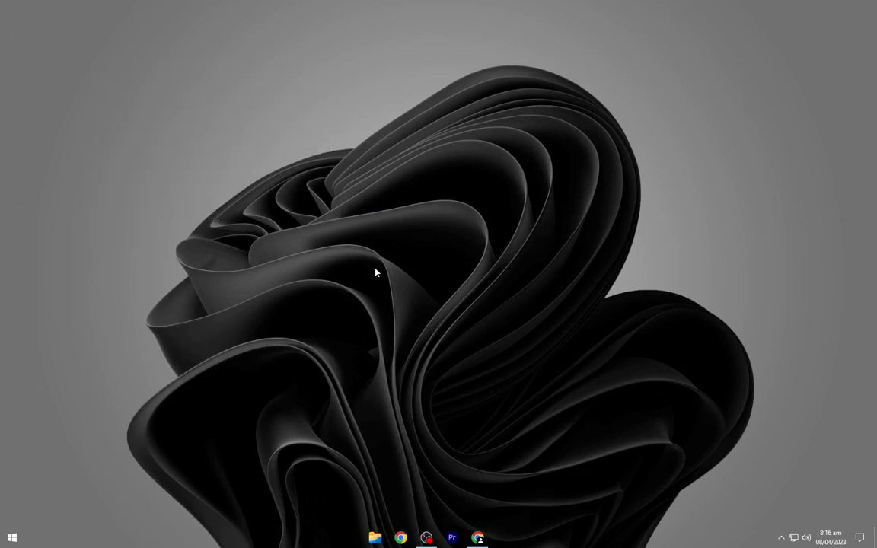
In the Rainmeter manager, refresh skins, load DOCK\Dock\Dock.ini and place it bottom centre
left_click(782, 538)
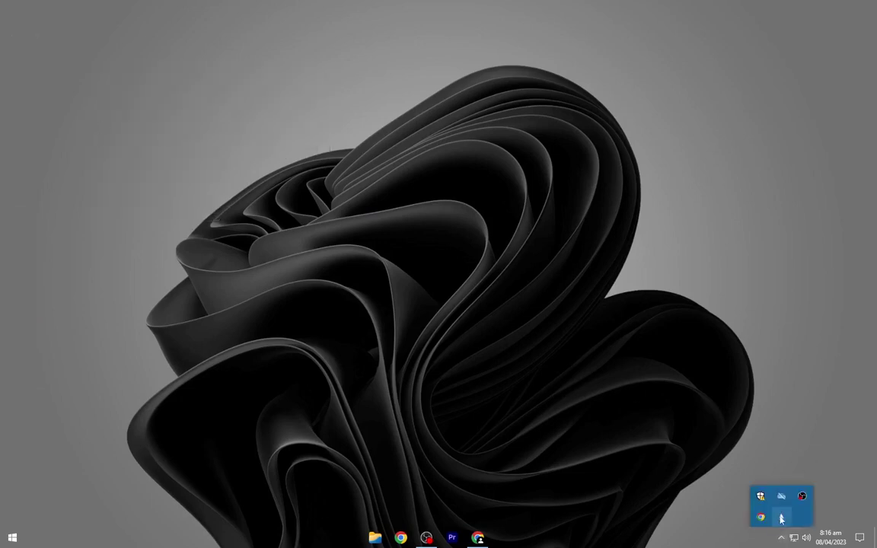
left_click(780, 518)
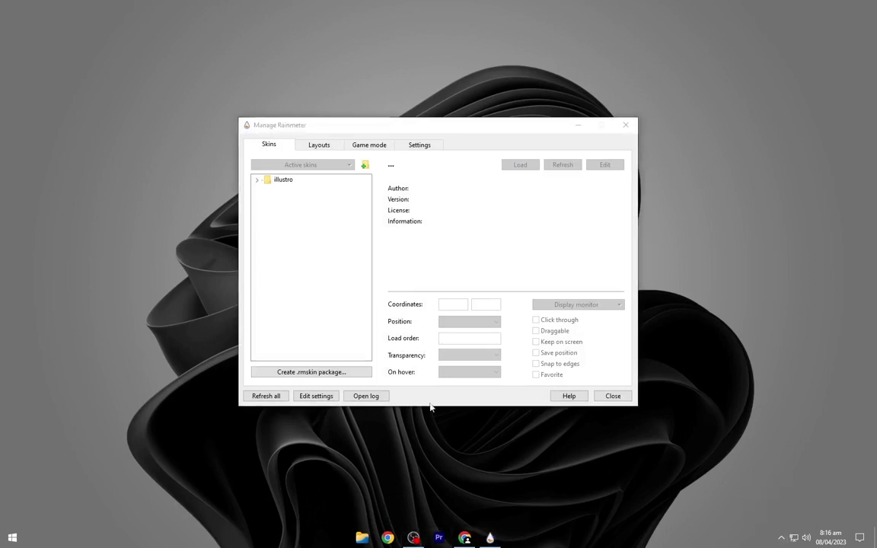
left_click(267, 396)
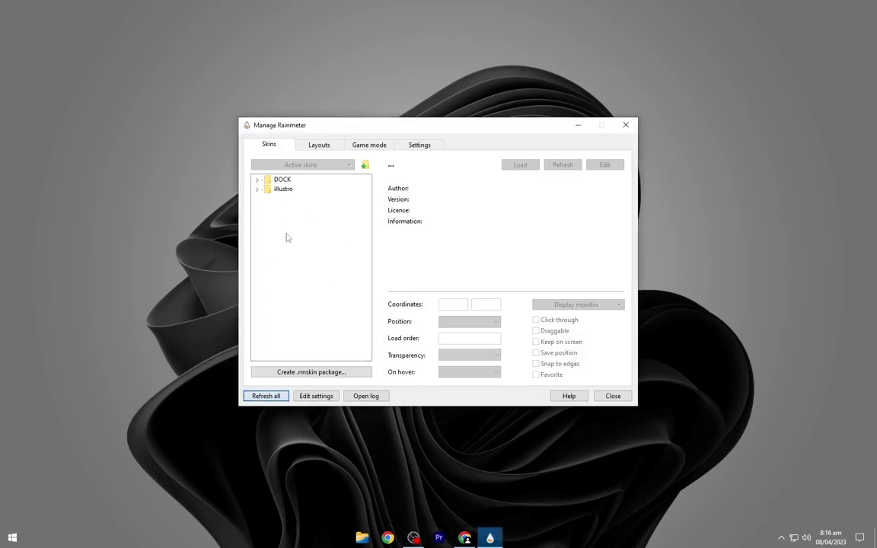
left_click(256, 180)
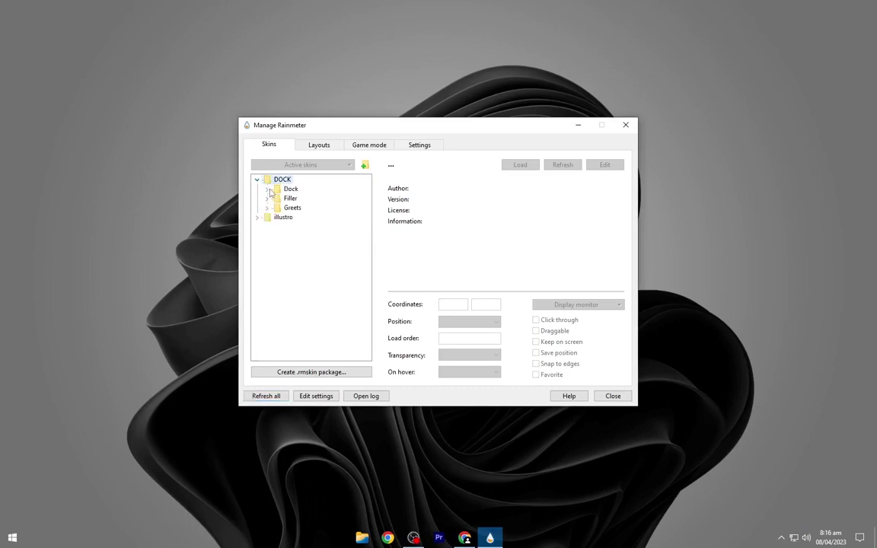
left_click(268, 189)
right_click(302, 202)
left_click(315, 204)
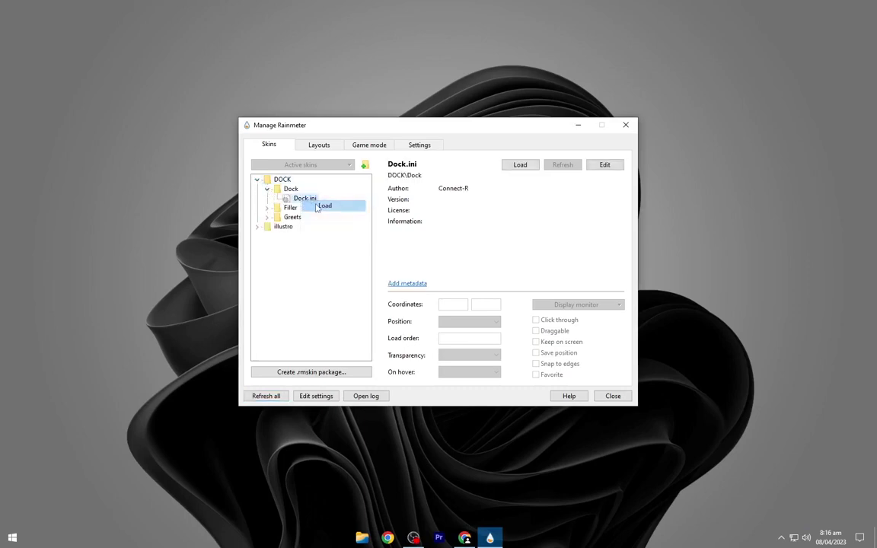
left_click_drag(68, 24, 362, 495)
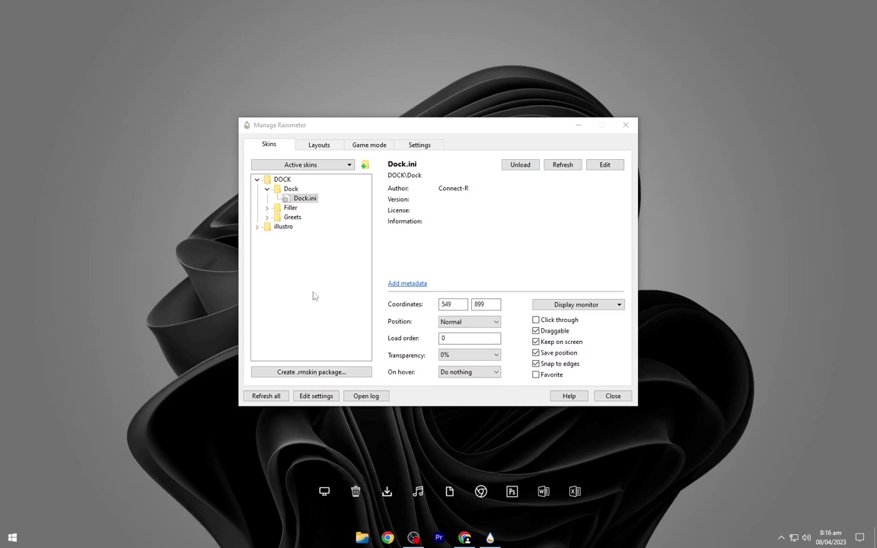
Load DOCK\Greets\Greets.ini, place the GOOD MORNING! greeting above the dock, and close the manager
left_click(267, 218)
right_click(300, 227)
left_click(306, 231)
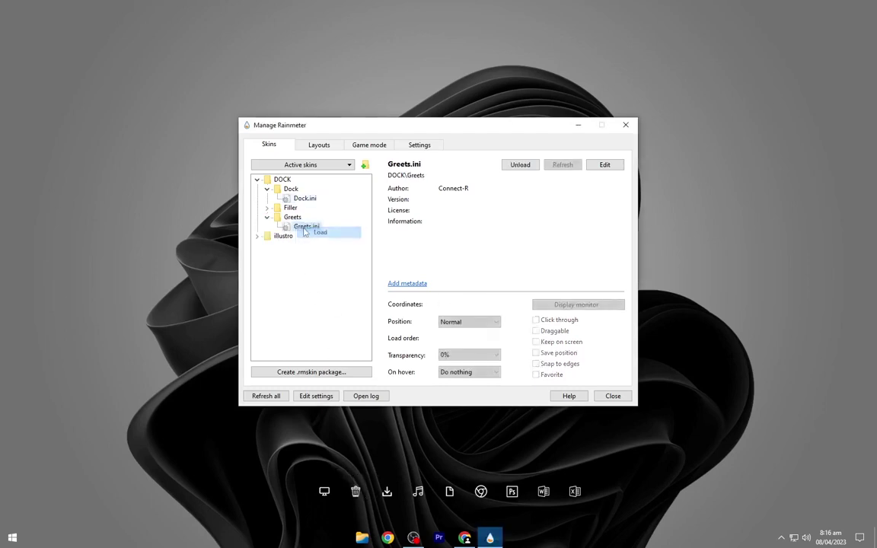
left_click_drag(24, 8, 436, 466)
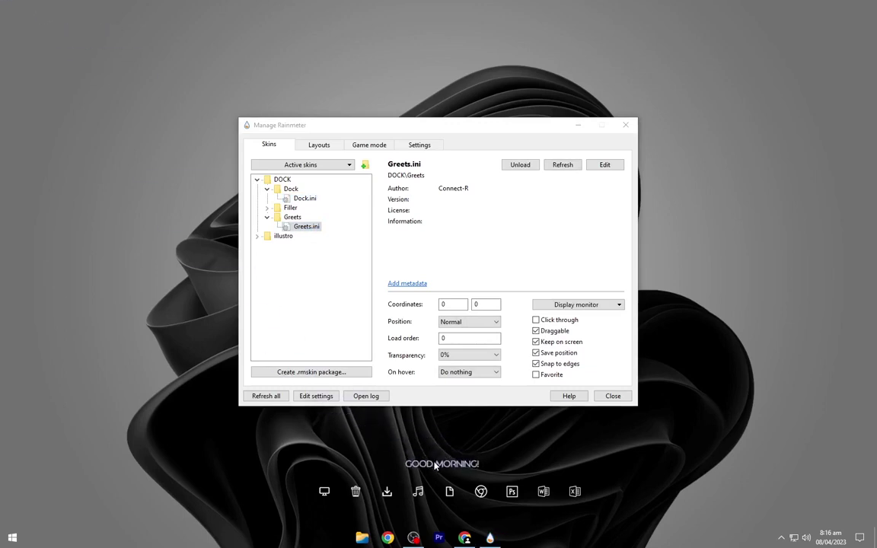
left_click(267, 219)
left_click(256, 180)
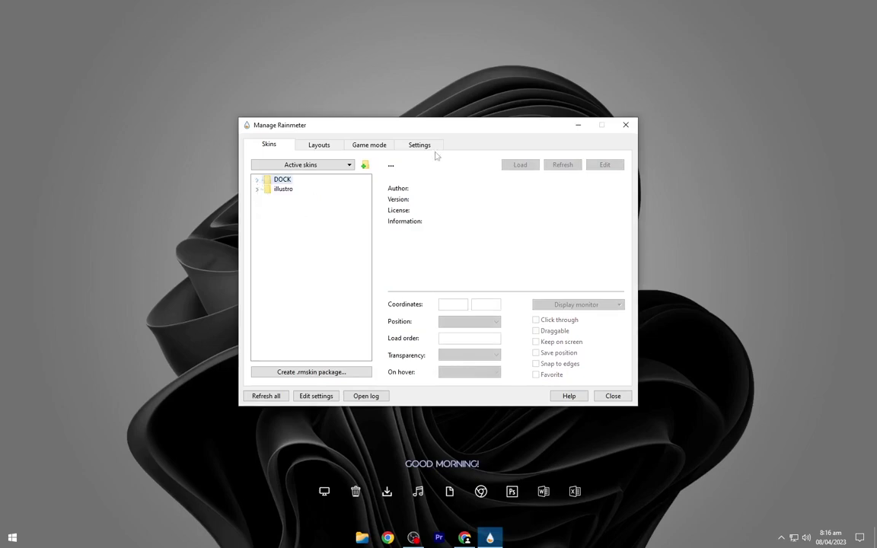
left_click(624, 125)
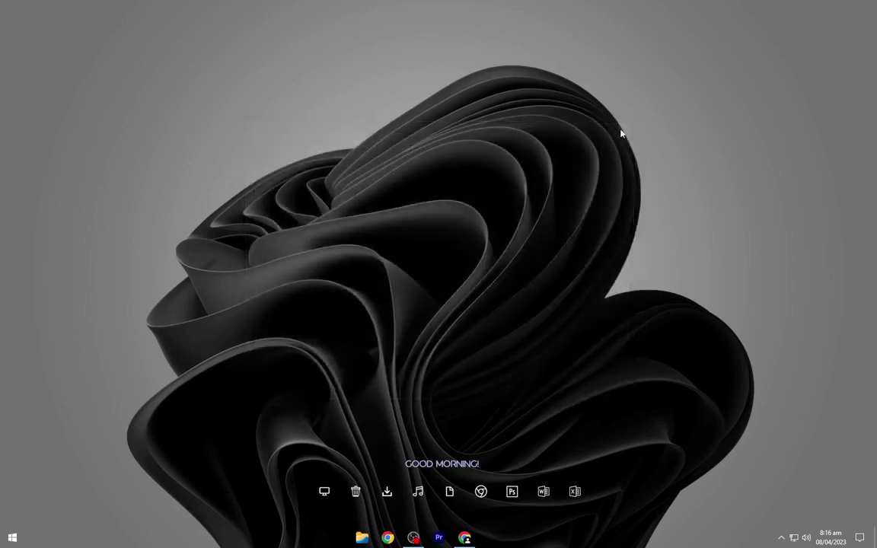
Turn on 'Automatically hide the taskbar in desktop mode' in Taskbar settings, then close Settings
right_click(594, 540)
left_click(617, 529)
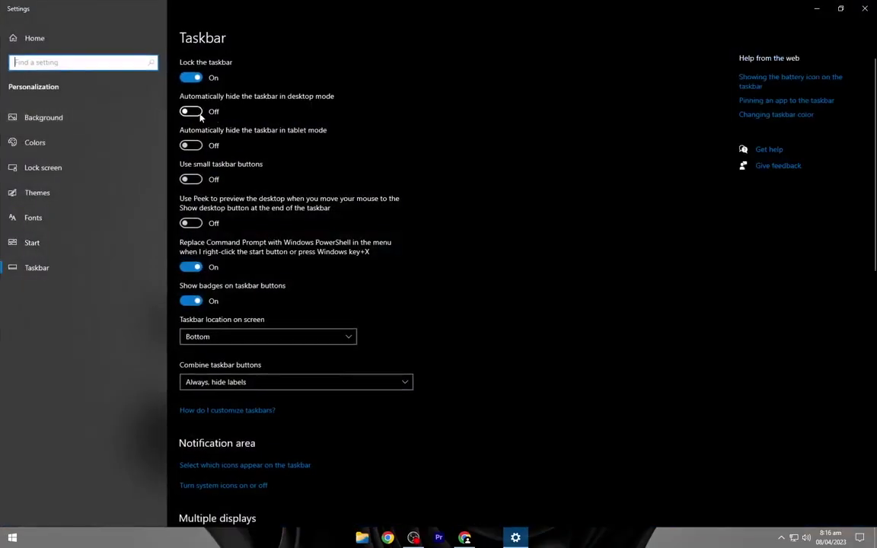
left_click(191, 112)
left_click(864, 8)
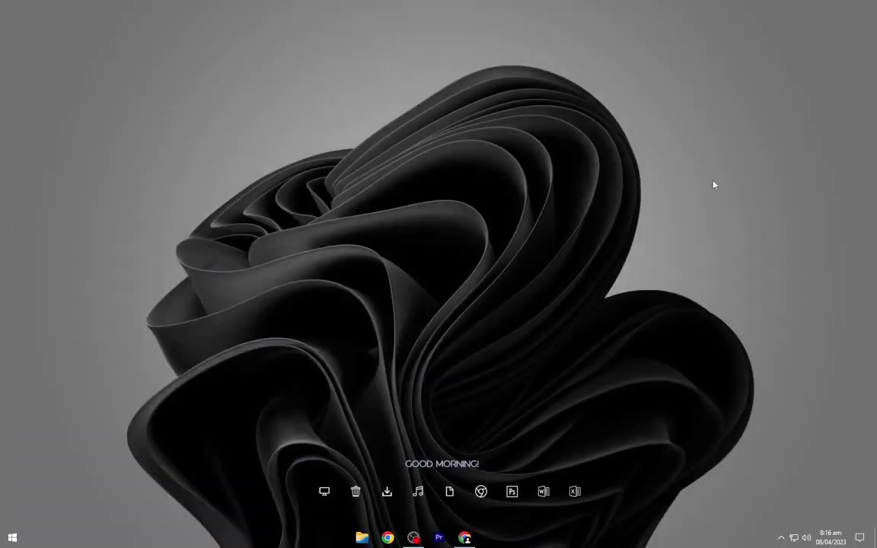